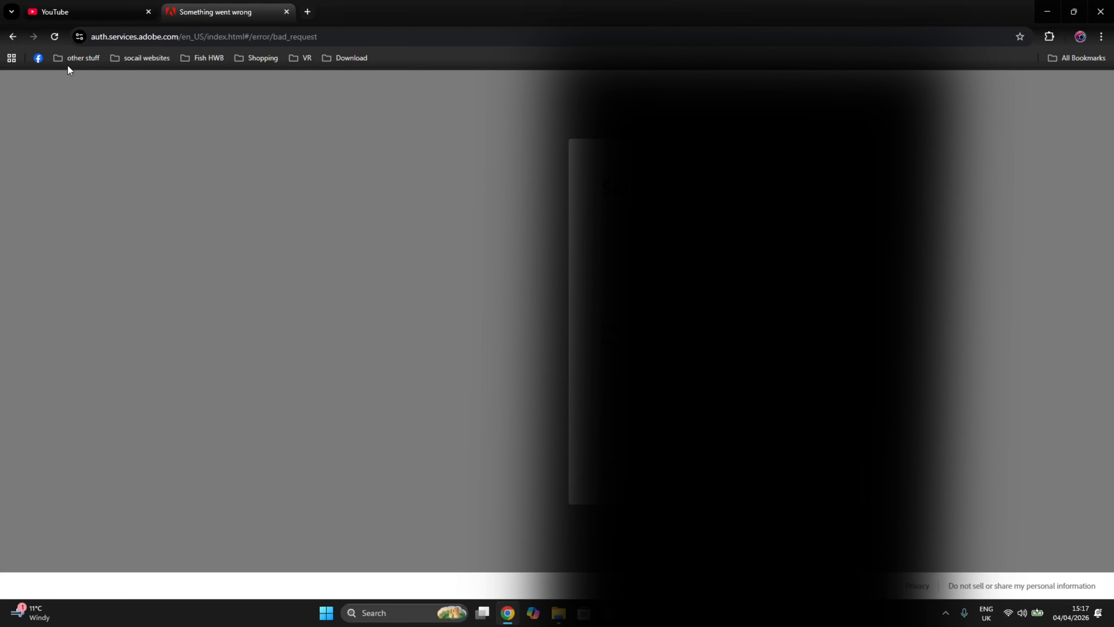
Step: Return to the Mixamo site from the Adobe error page, reload it and sign in with the Google account
click(17, 35)
click(13, 38)
click(13, 36)
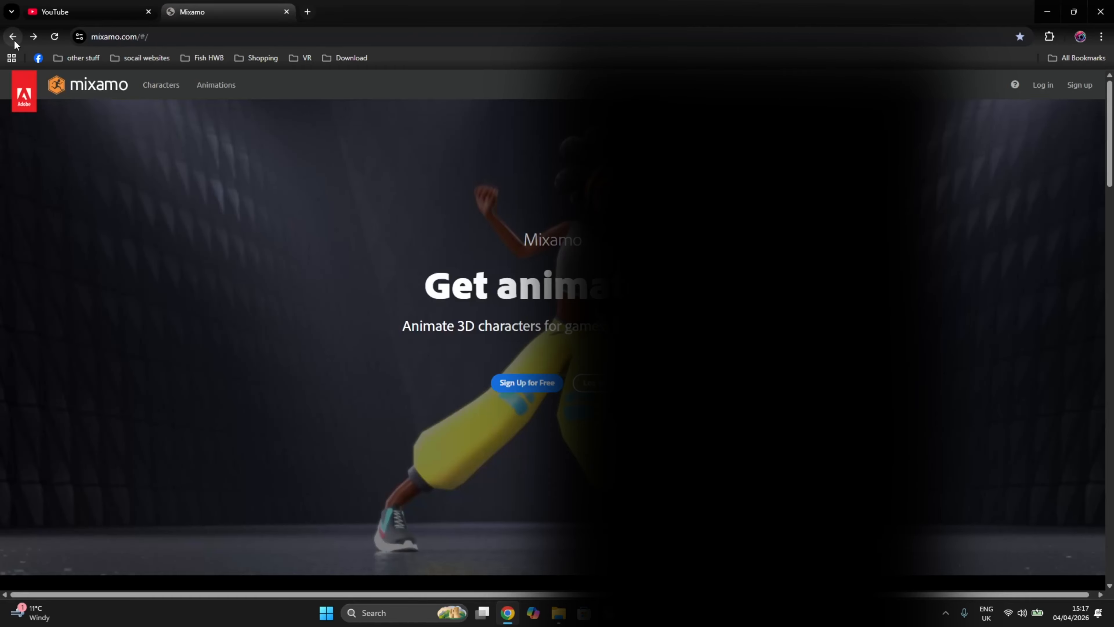
click(55, 36)
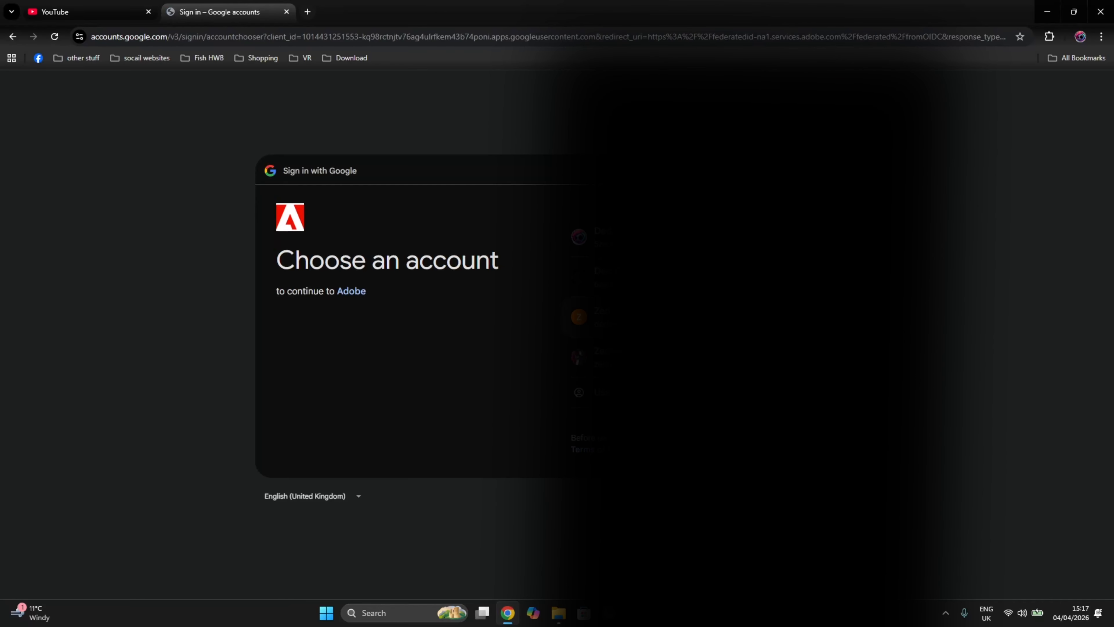
click(649, 317)
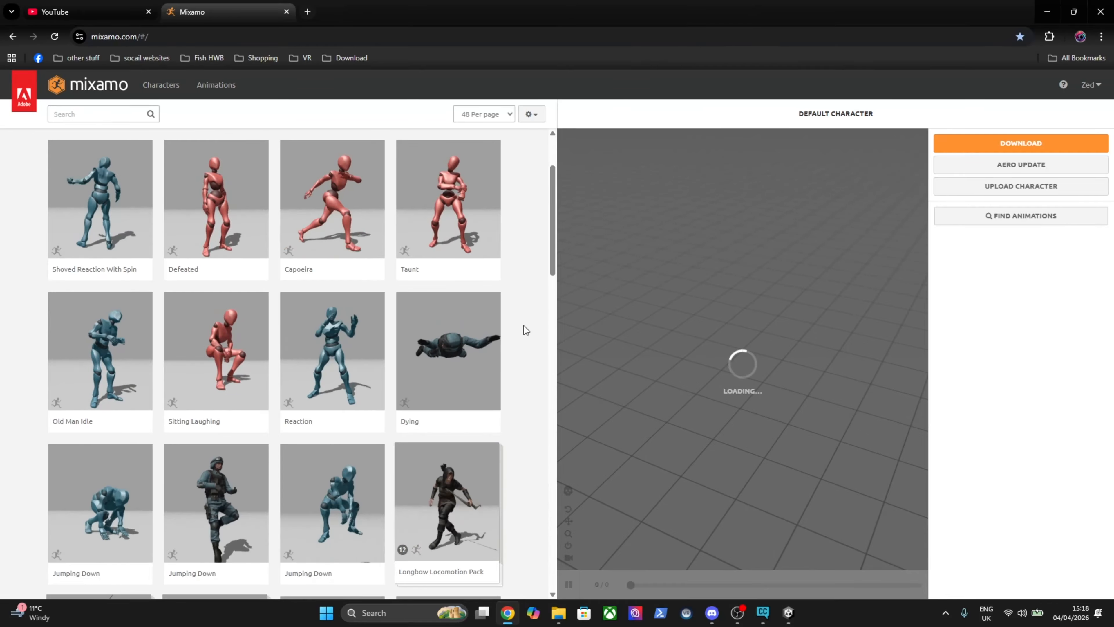
Step: Browse Mixamo's character library and load the Y Bot character from page 2
scroll(525, 329, down, 6)
scroll(525, 327, up, 8)
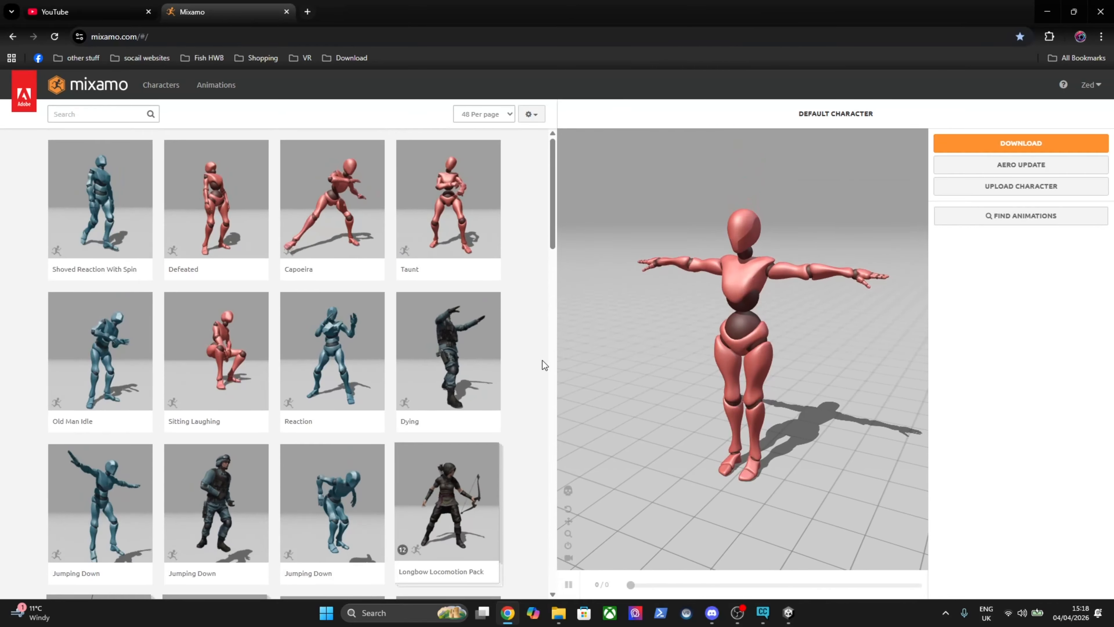
click(163, 88)
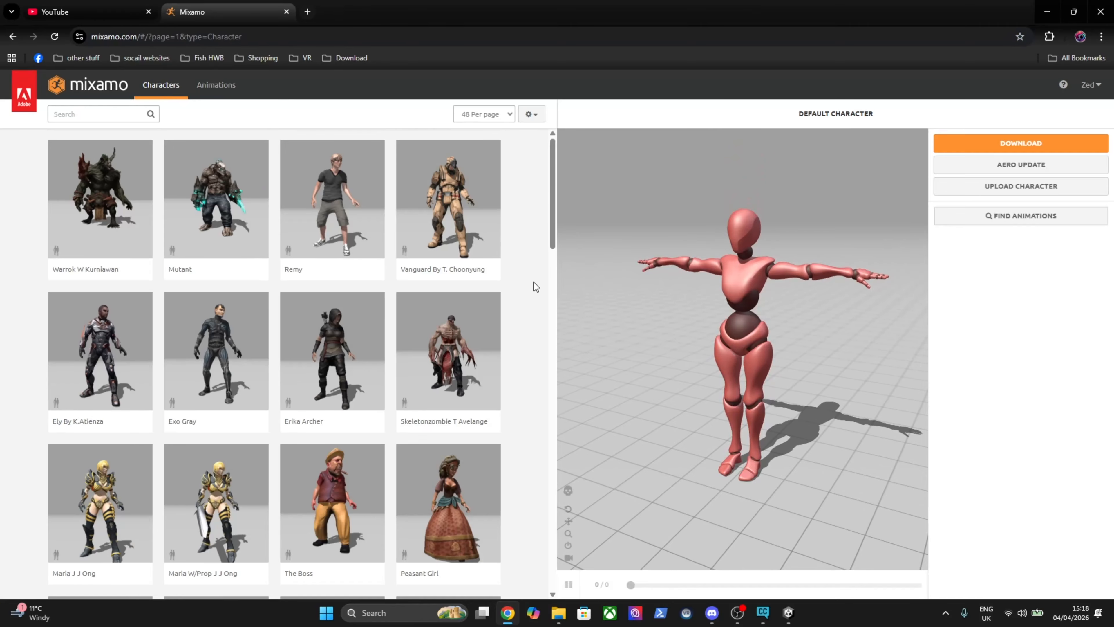
scroll(523, 280, down, 20)
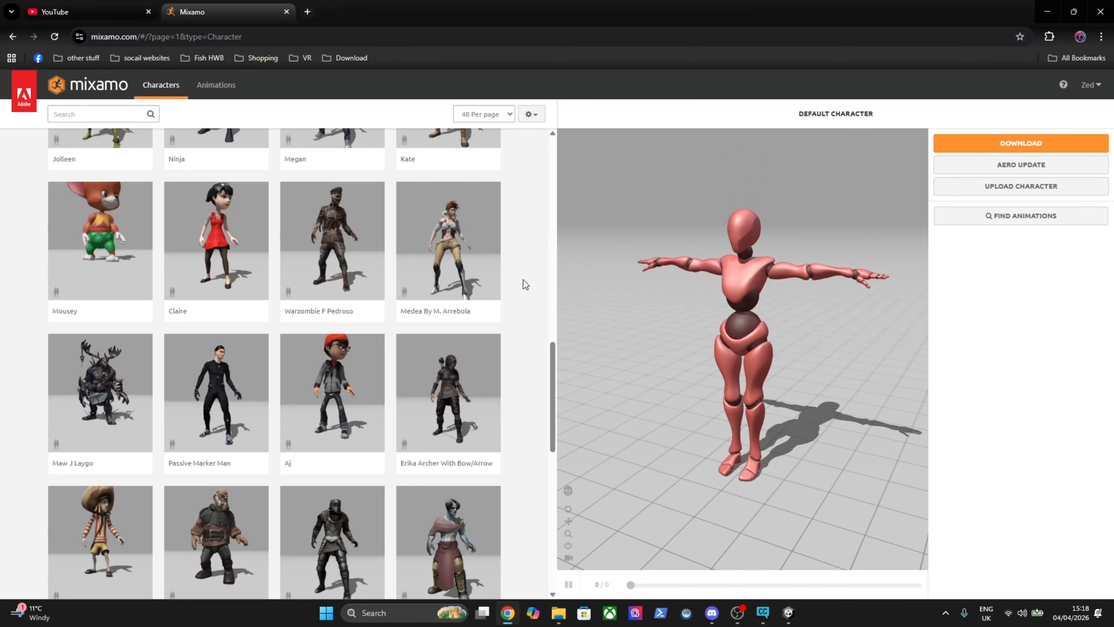
scroll(522, 280, down, 2)
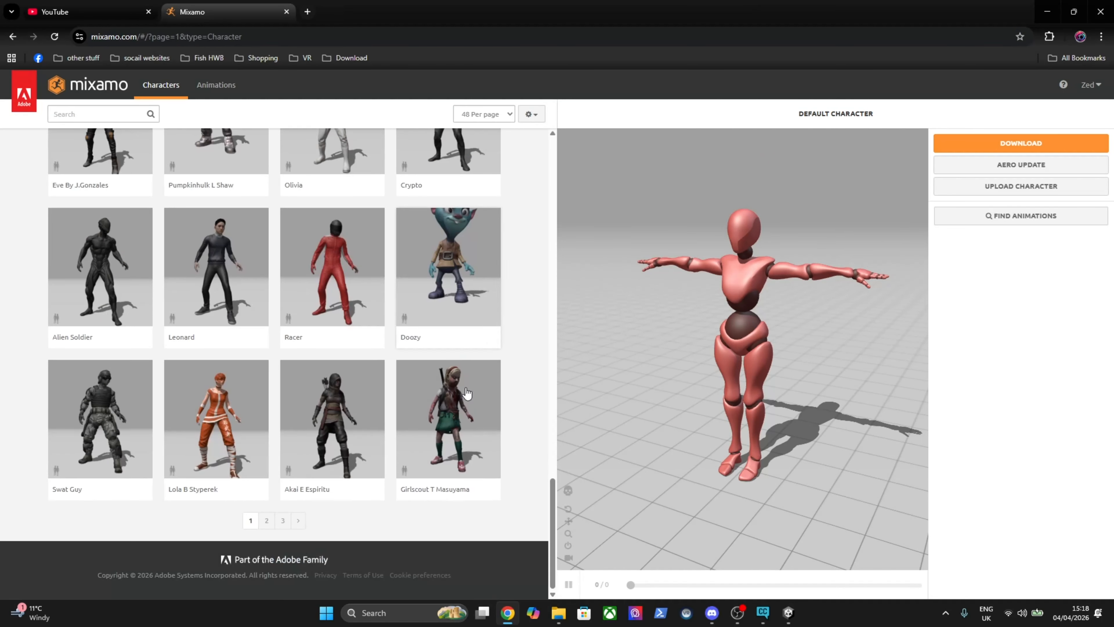
click(283, 521)
scroll(308, 236, down, 3)
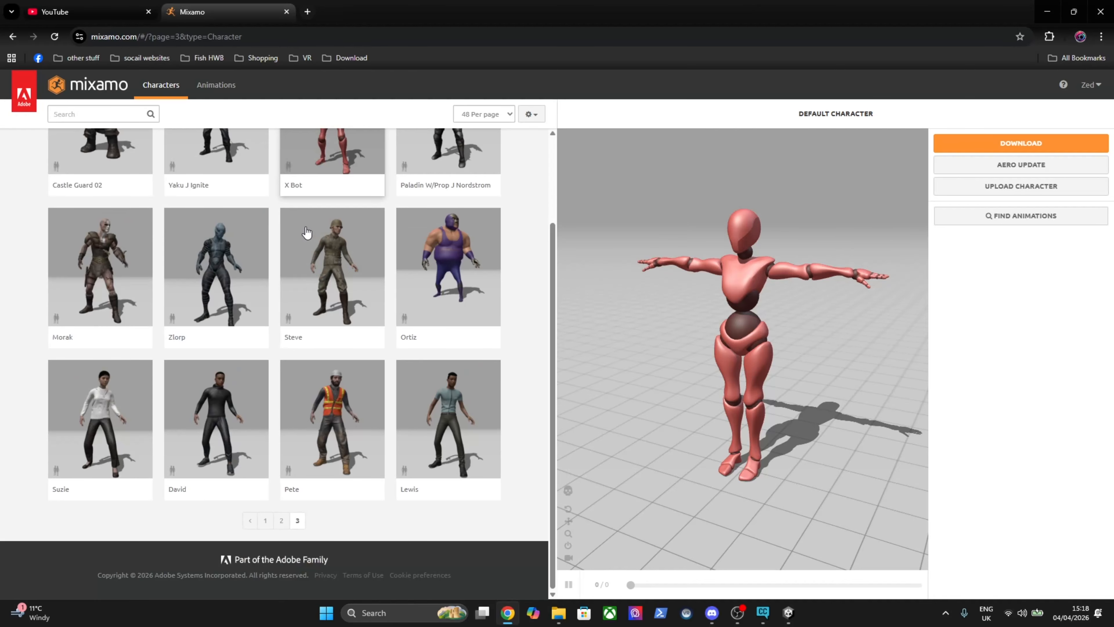
click(281, 522)
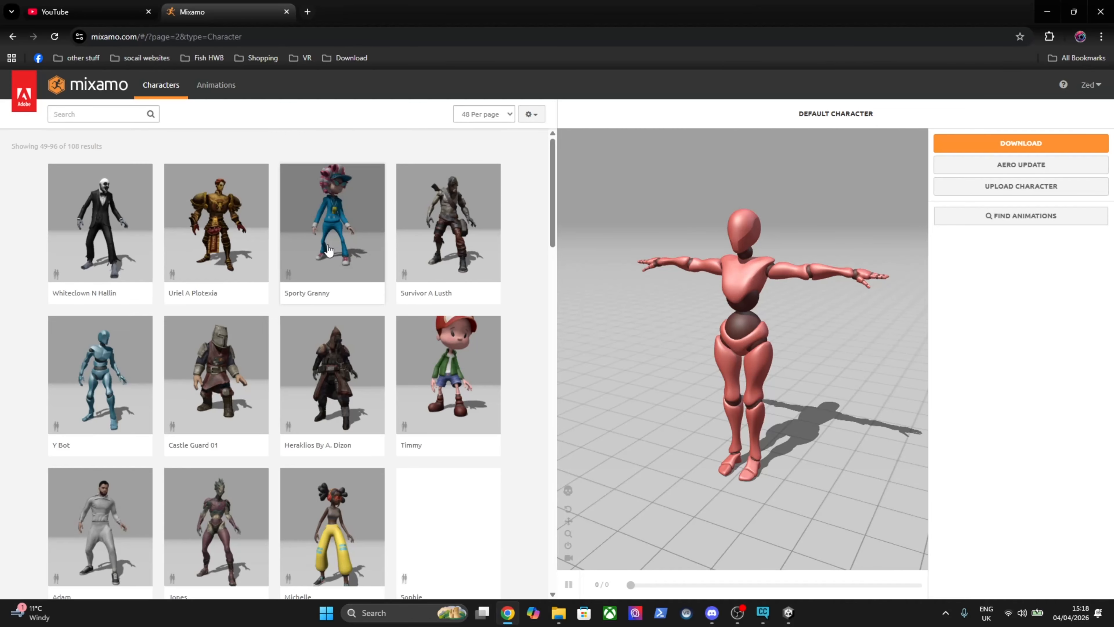
click(133, 383)
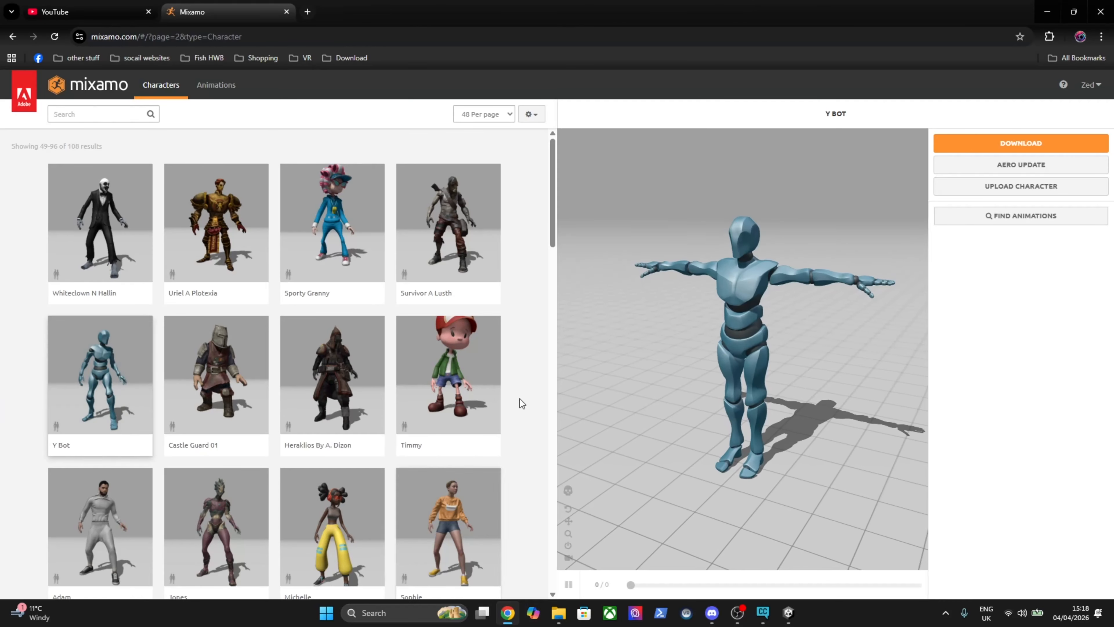
Step: Download the Y Bot character as FBX Binary (.fbx) in T-pose
drag(714, 309, 760, 310)
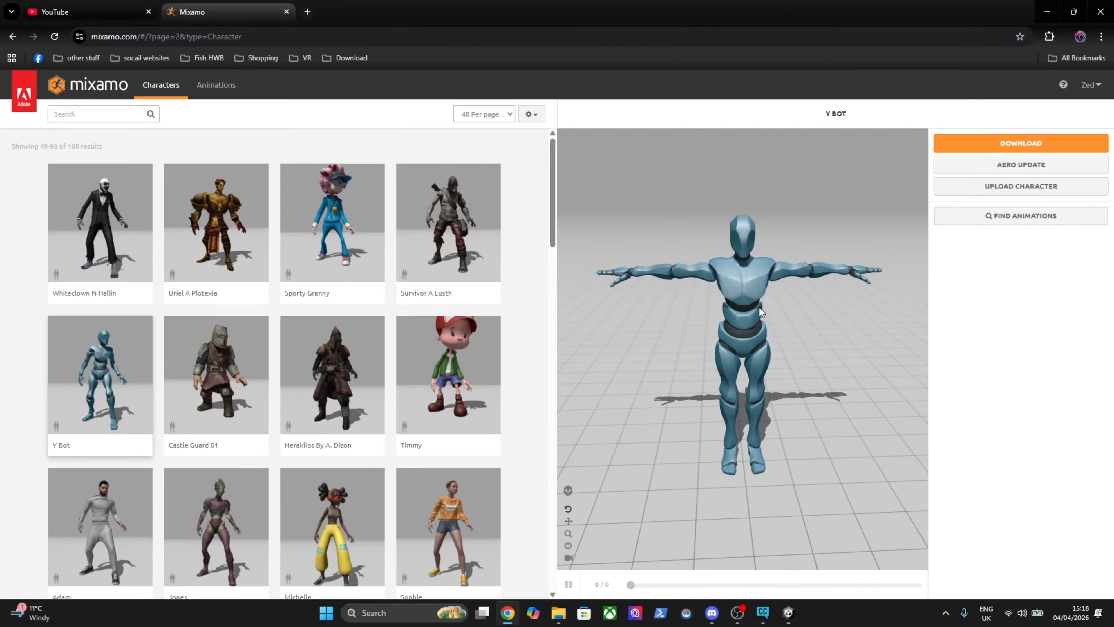
click(1037, 147)
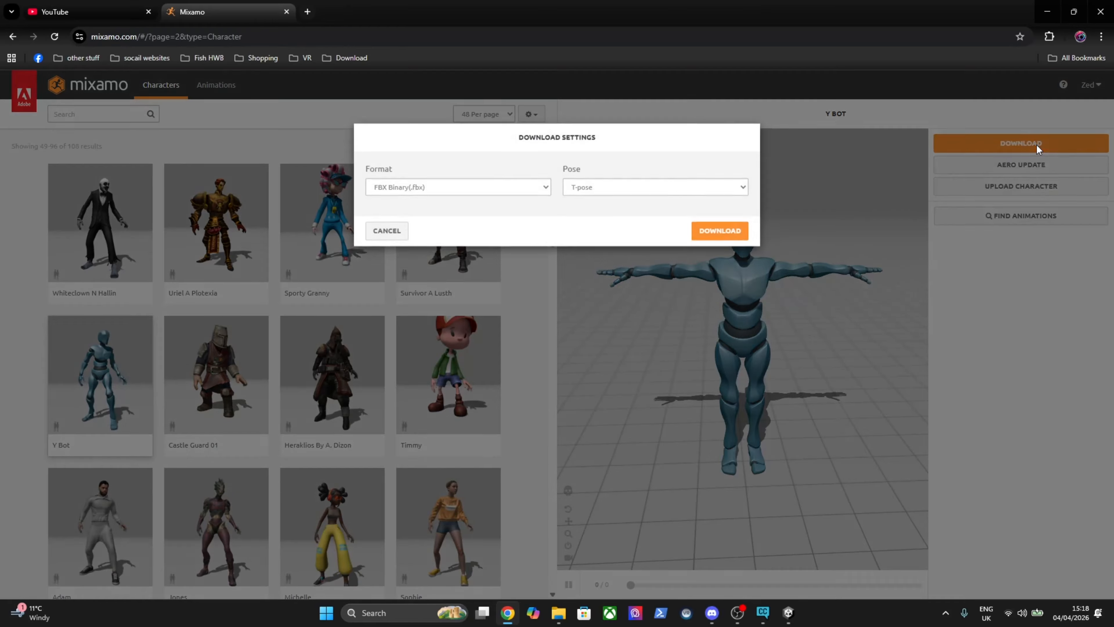
click(726, 236)
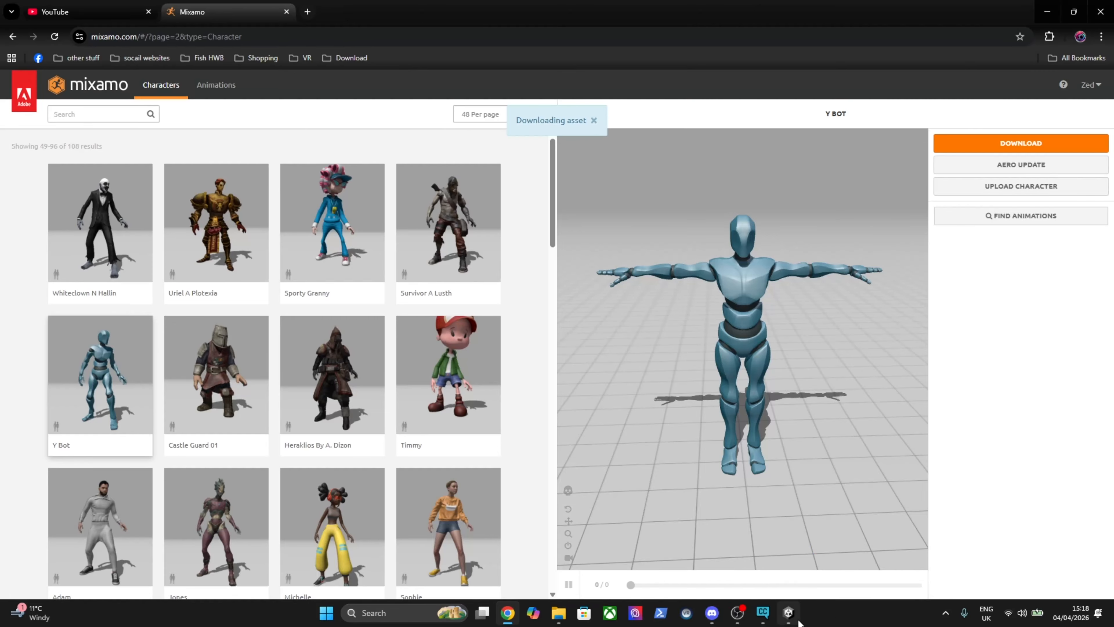
Step: Switch to the Unity project and import Y Bot.fbx from the ripp folder into Assets
click(788, 612)
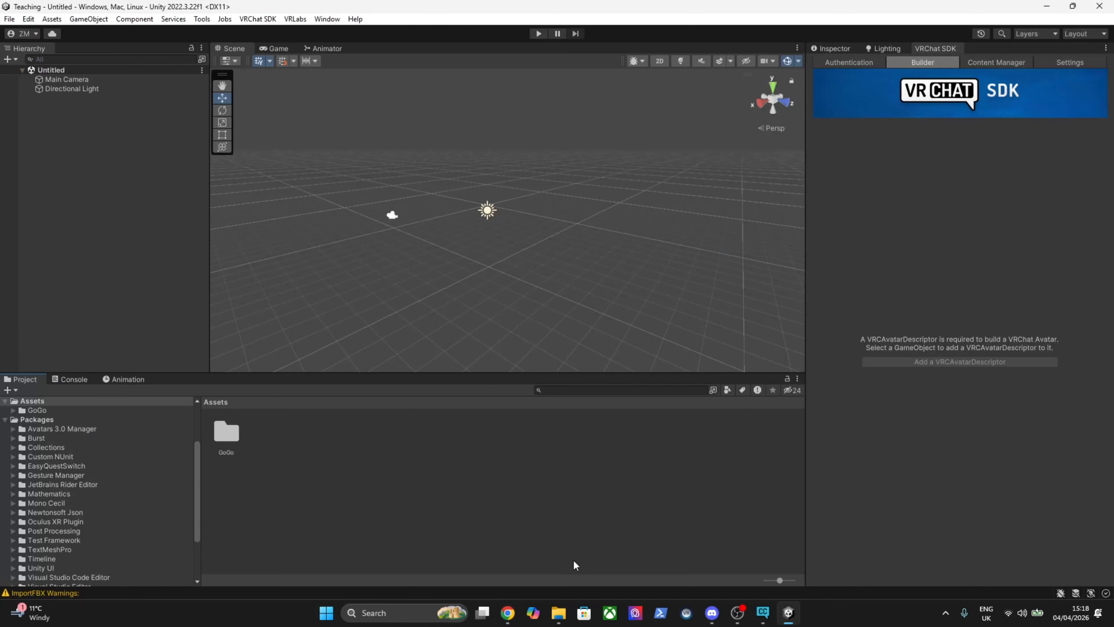
click(558, 612)
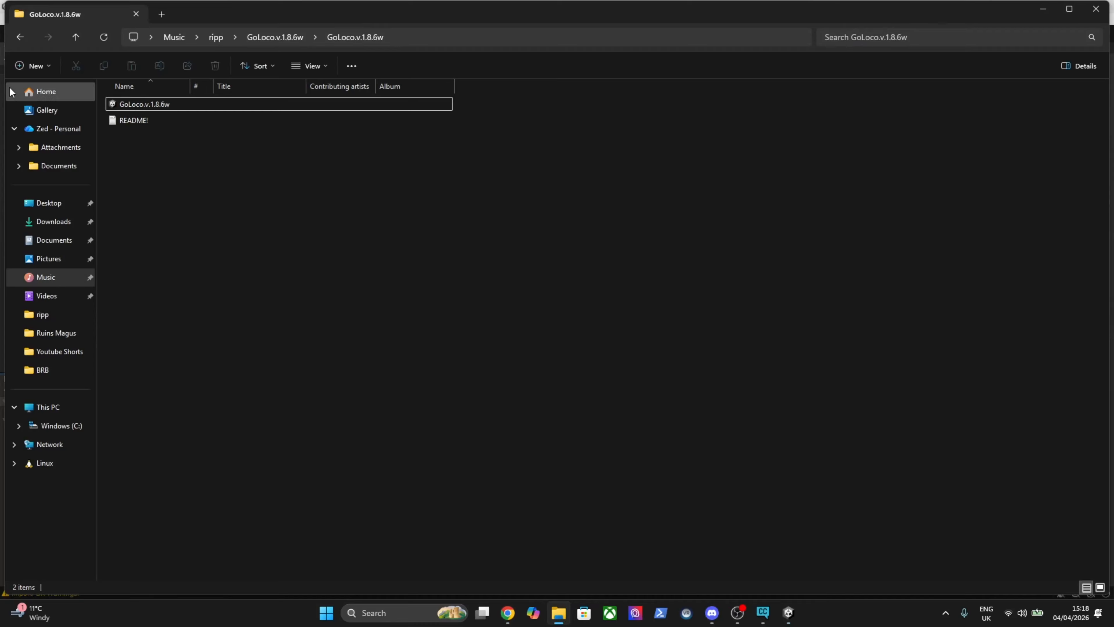
click(215, 37)
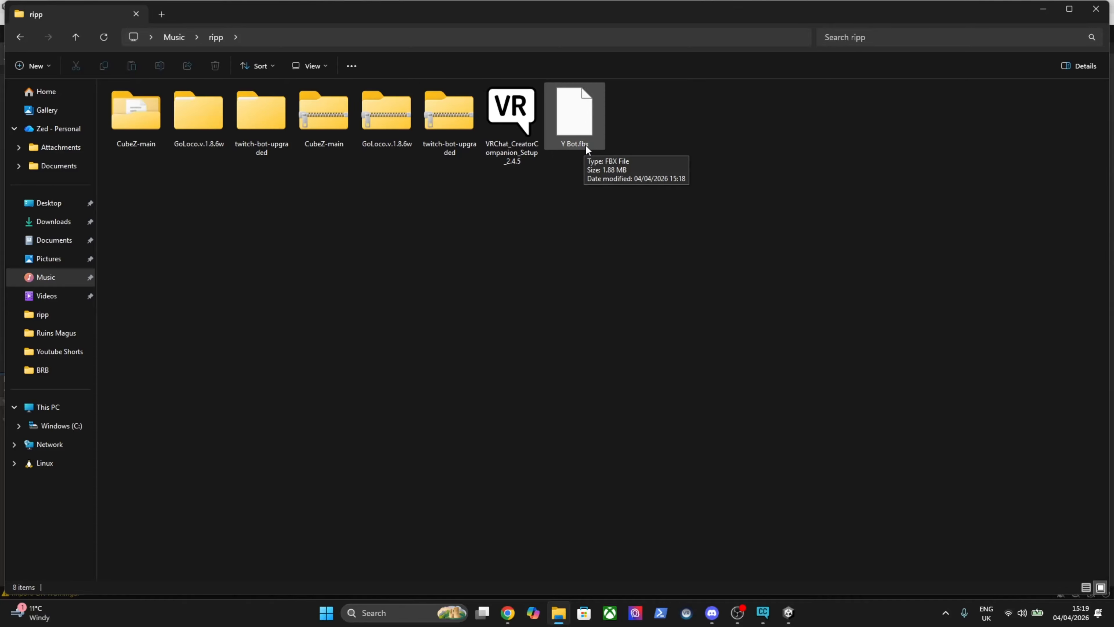
drag(571, 123, 529, 506)
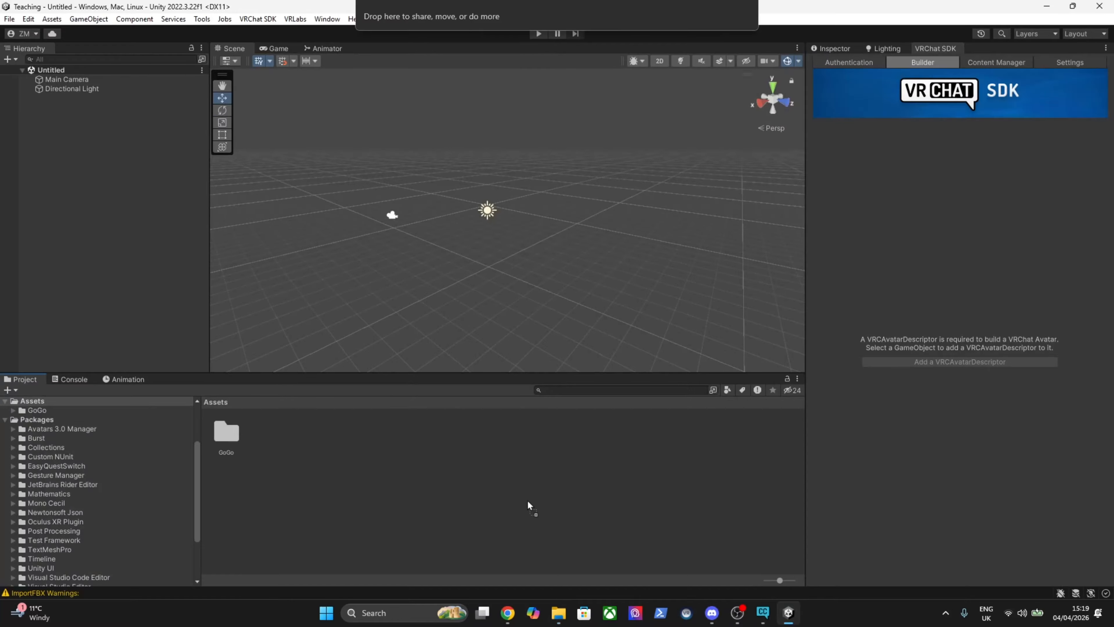
drag(440, 479, 438, 474)
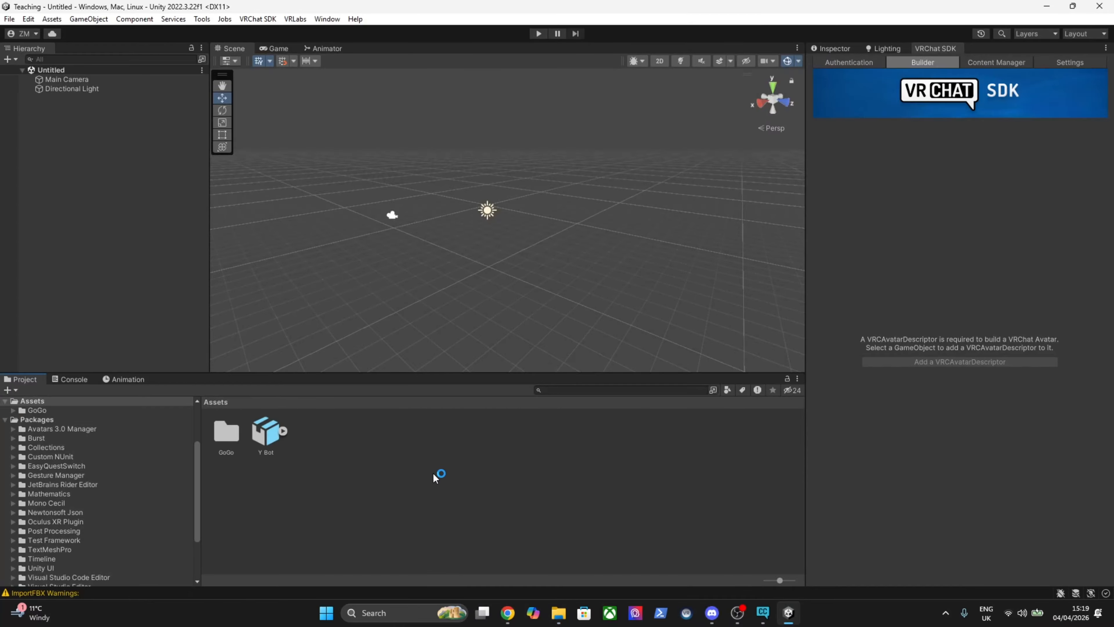
Step: Create a folder named "Y Bot" in Assets and move the Y Bot model into it
right_click(435, 474)
mouse_move(465, 97)
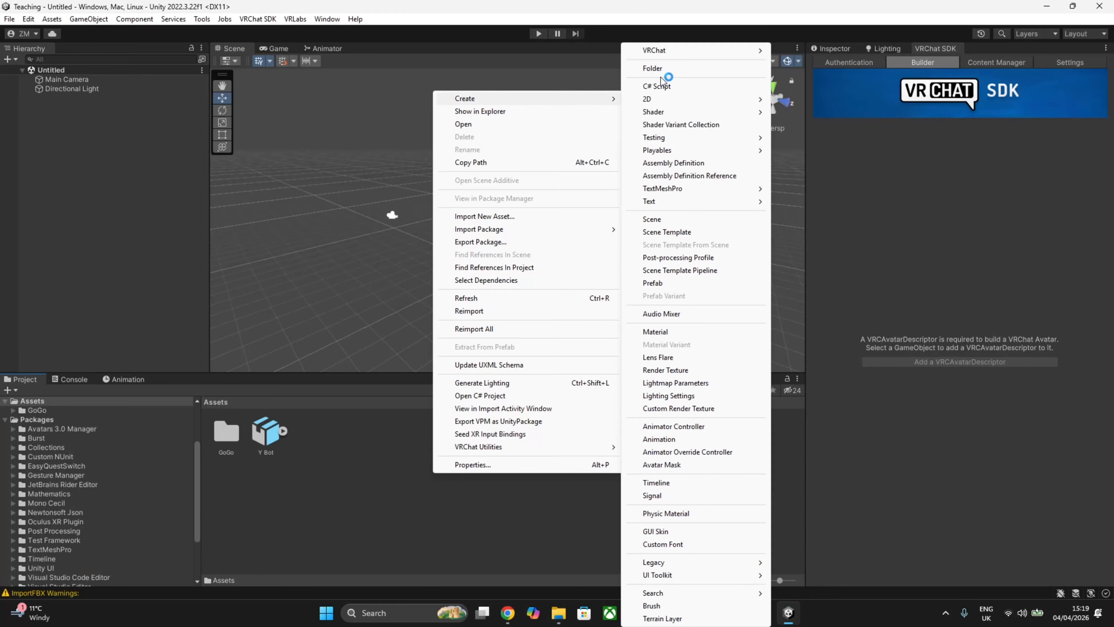
click(654, 69)
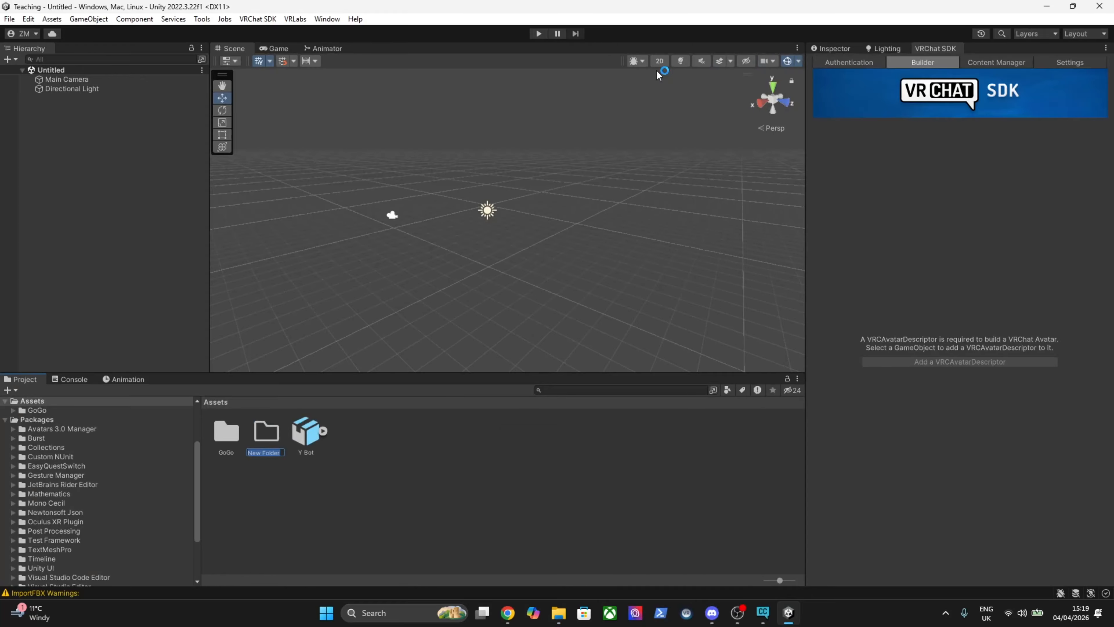
text(Y Bot)
key(Return)
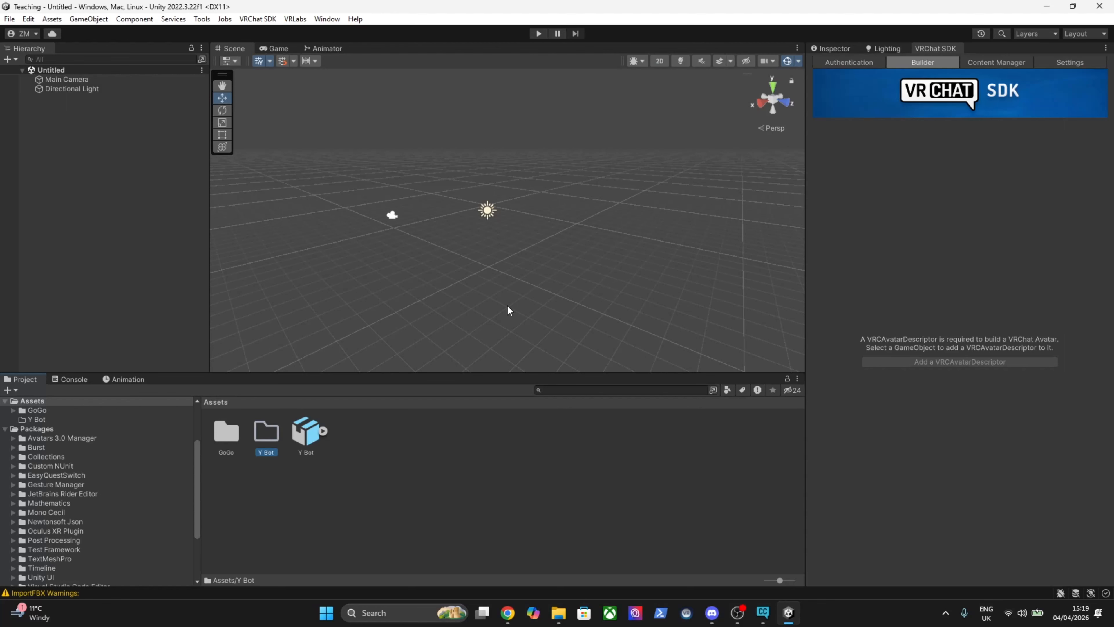
drag(297, 430, 264, 435)
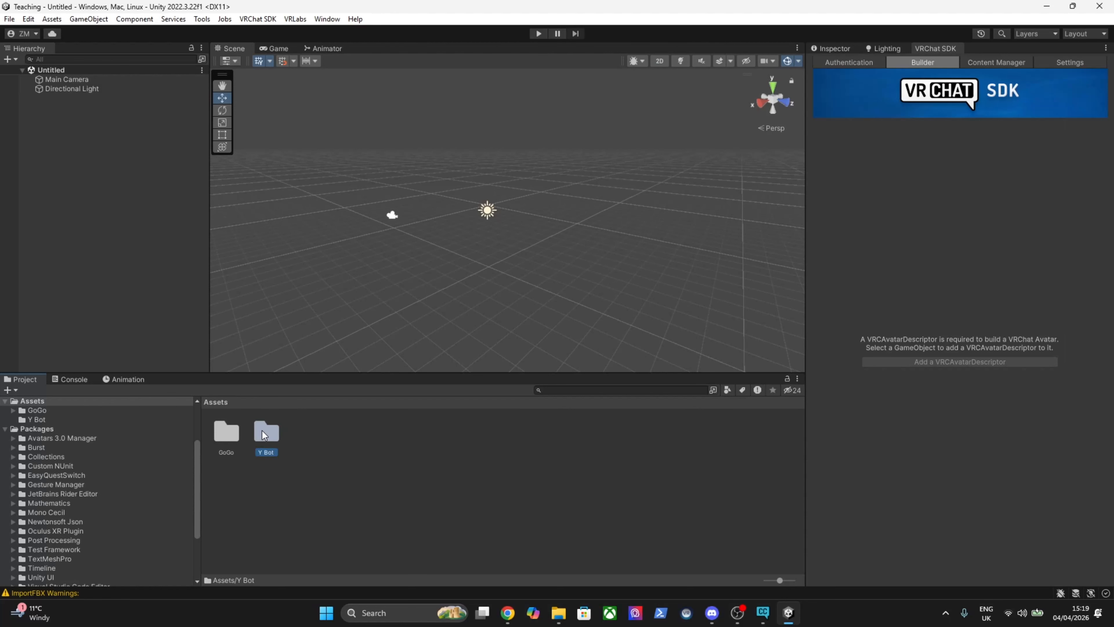
Step: Set the Y Bot model's rig animation type to Humanoid with the avatar created from this model, and apply it
double_click(264, 436)
click(244, 439)
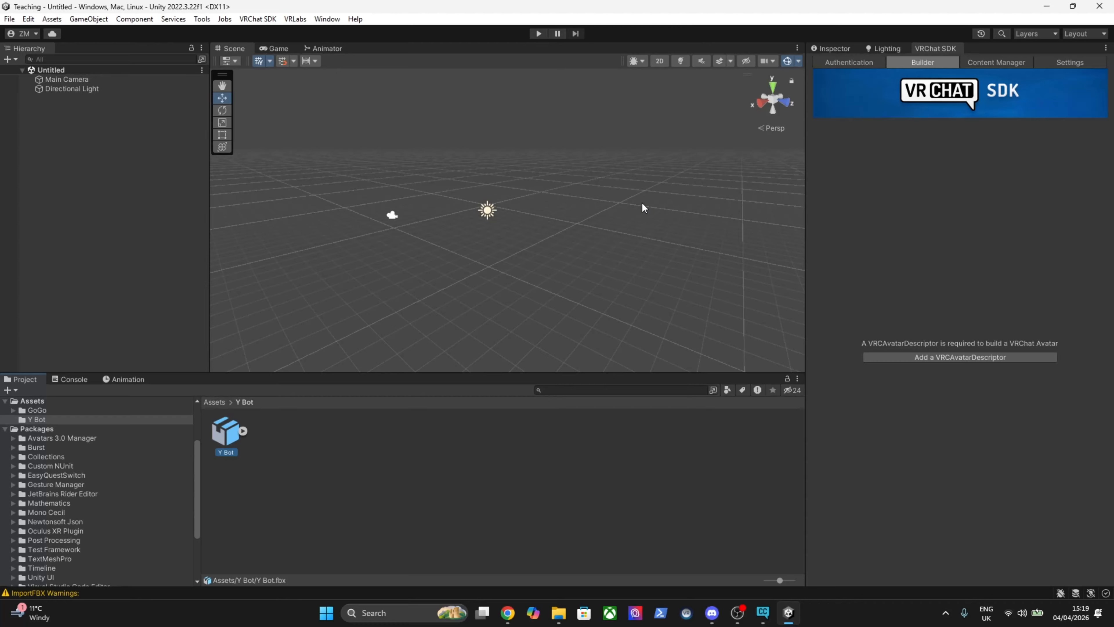
click(841, 48)
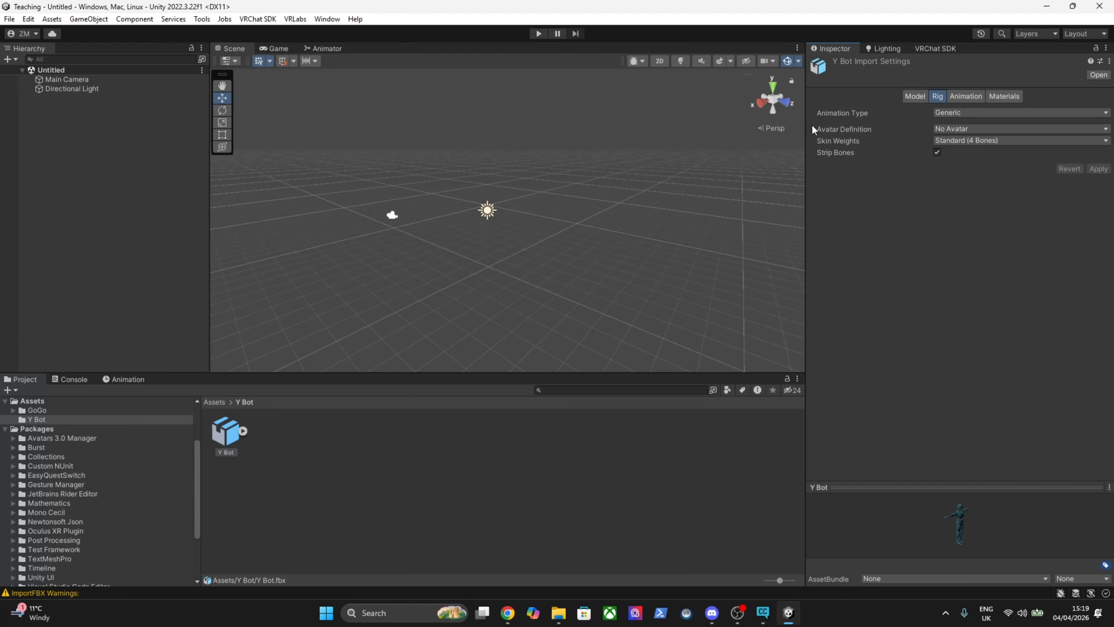
click(387, 527)
click(224, 446)
click(955, 114)
click(972, 165)
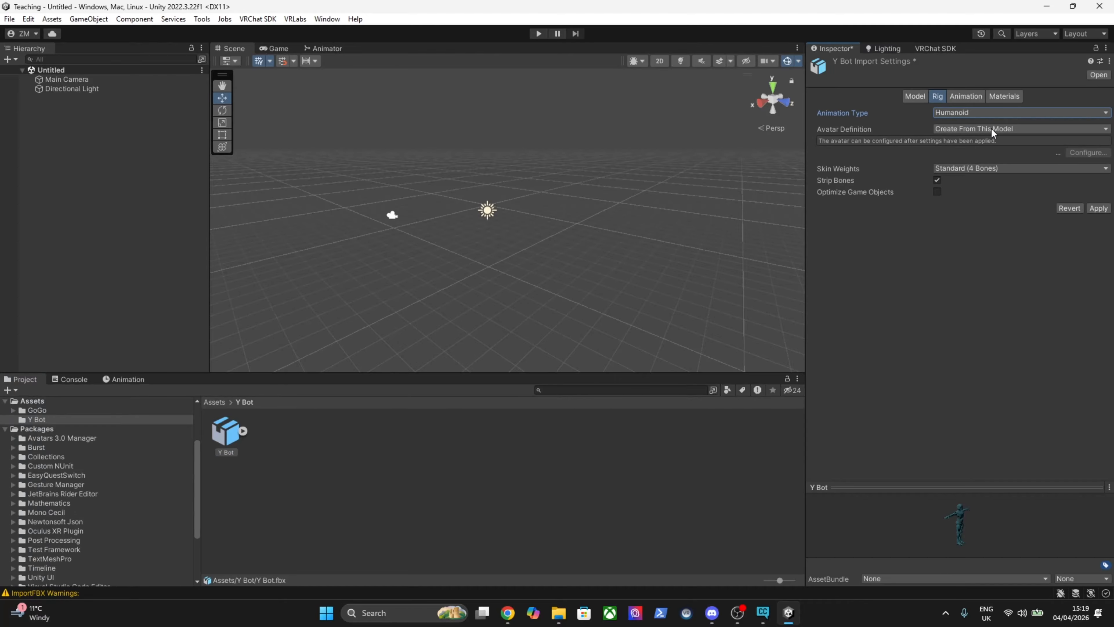
click(1098, 208)
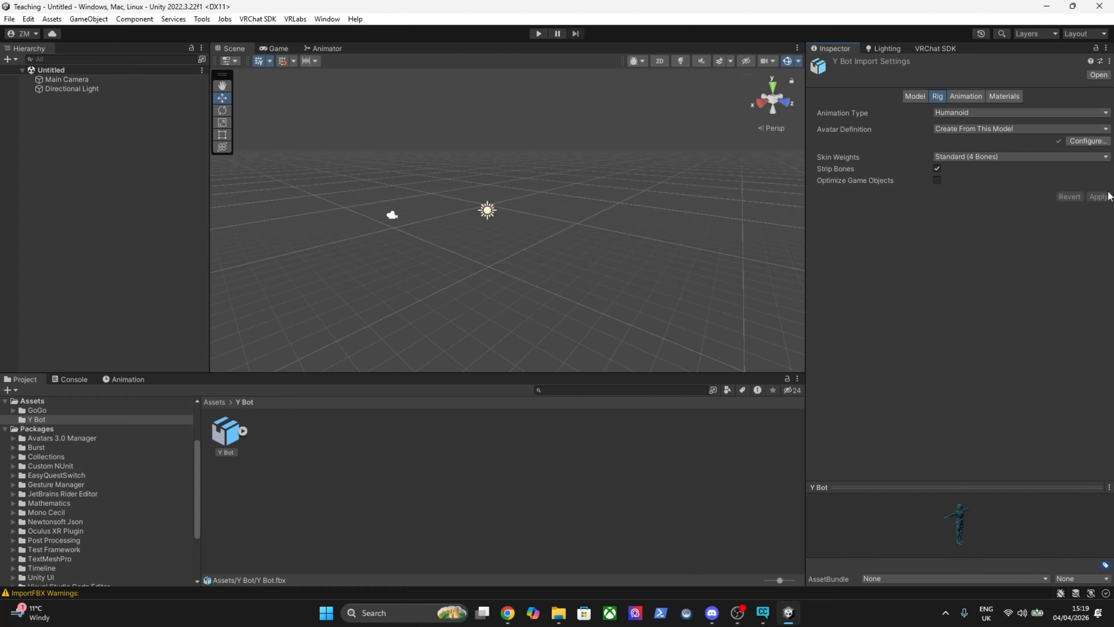
Step: Open the Y Bot avatar configuration, examine the bone mapping of the upper and lower arms, and close it
click(1093, 141)
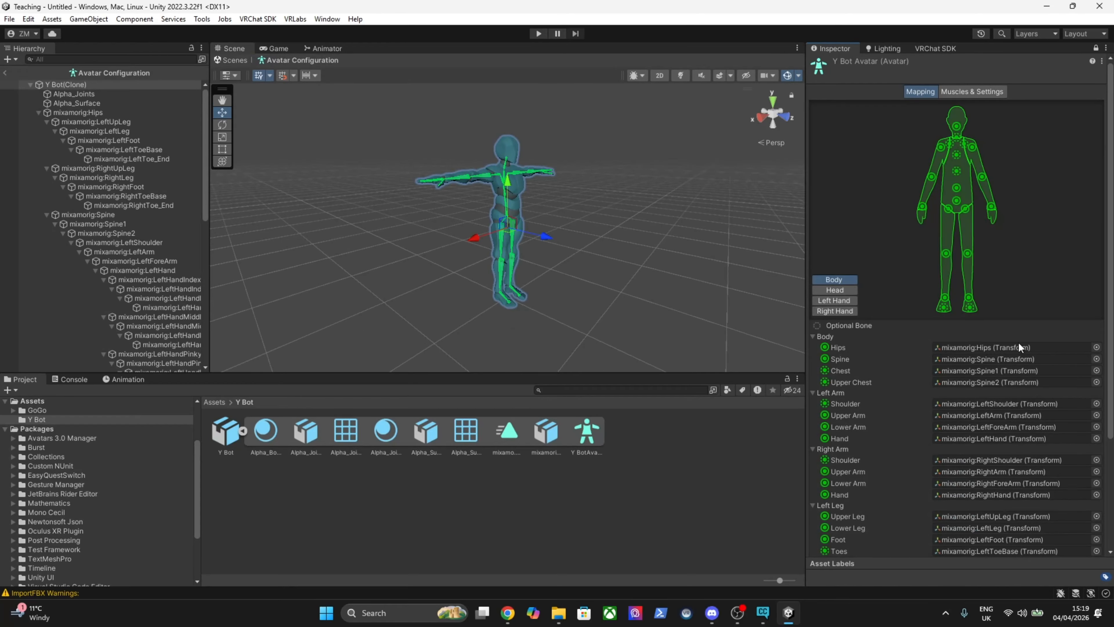
scroll(890, 372, down, 3)
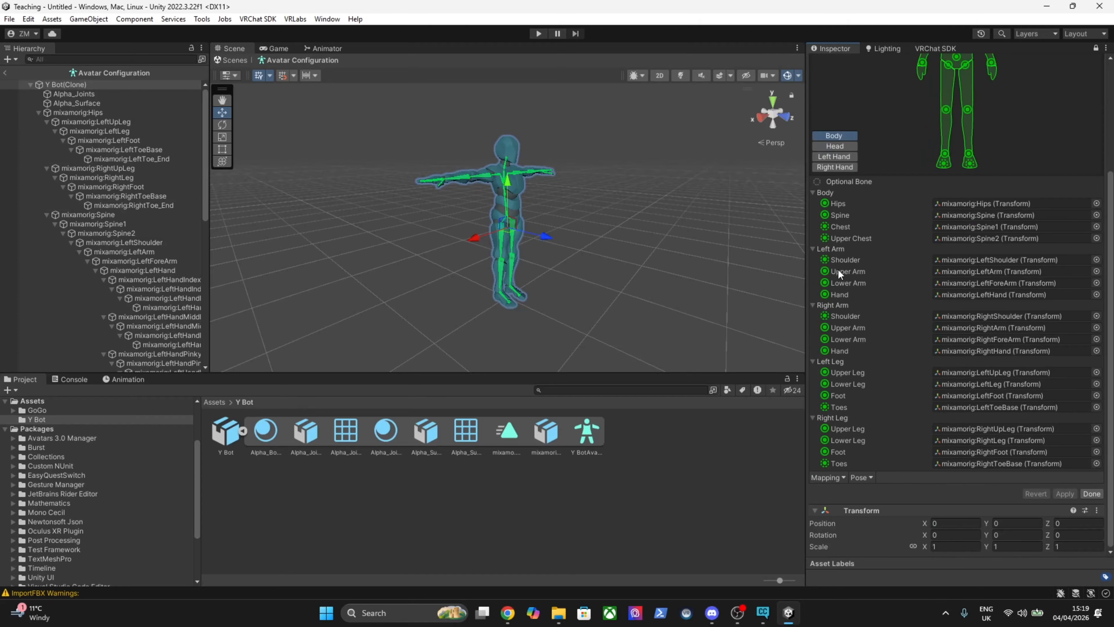
click(977, 271)
alt+drag(665, 253, 634, 250)
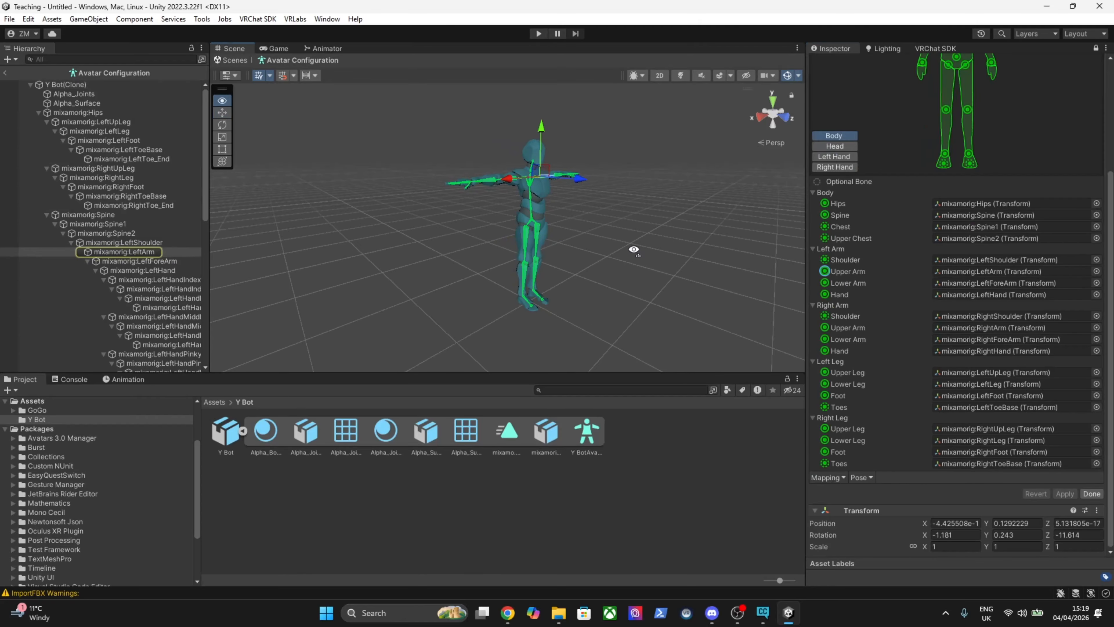
key(w)
right_drag(634, 249, 727, 245)
key(s)
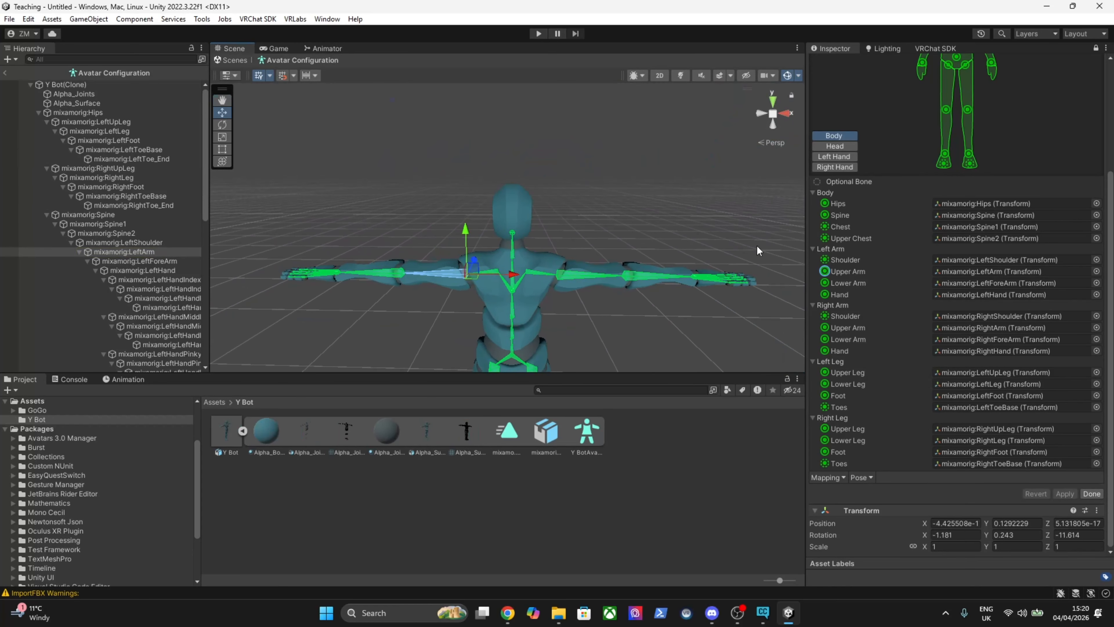
click(991, 283)
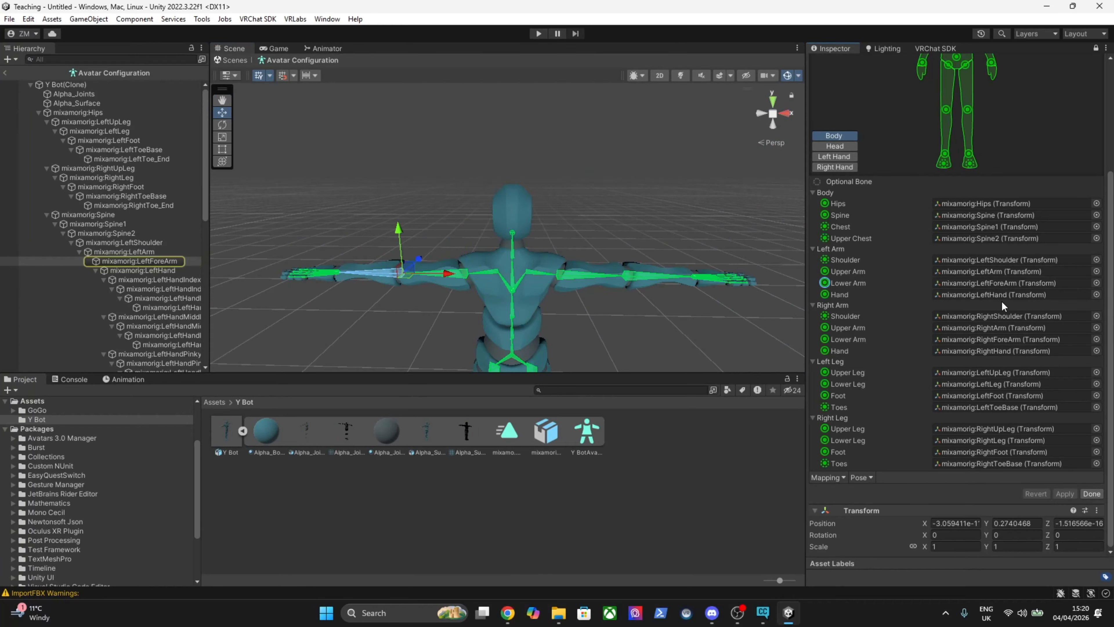
click(992, 339)
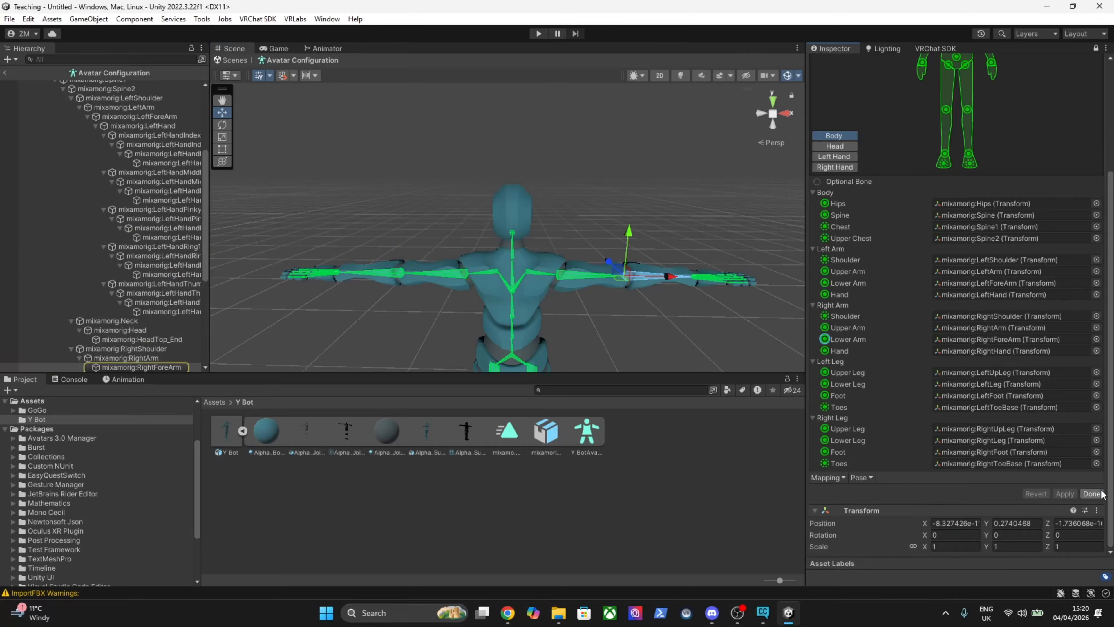
click(1093, 493)
Step: Add the Y Bot model to the scene hierarchy as a new object at the origin
click(325, 479)
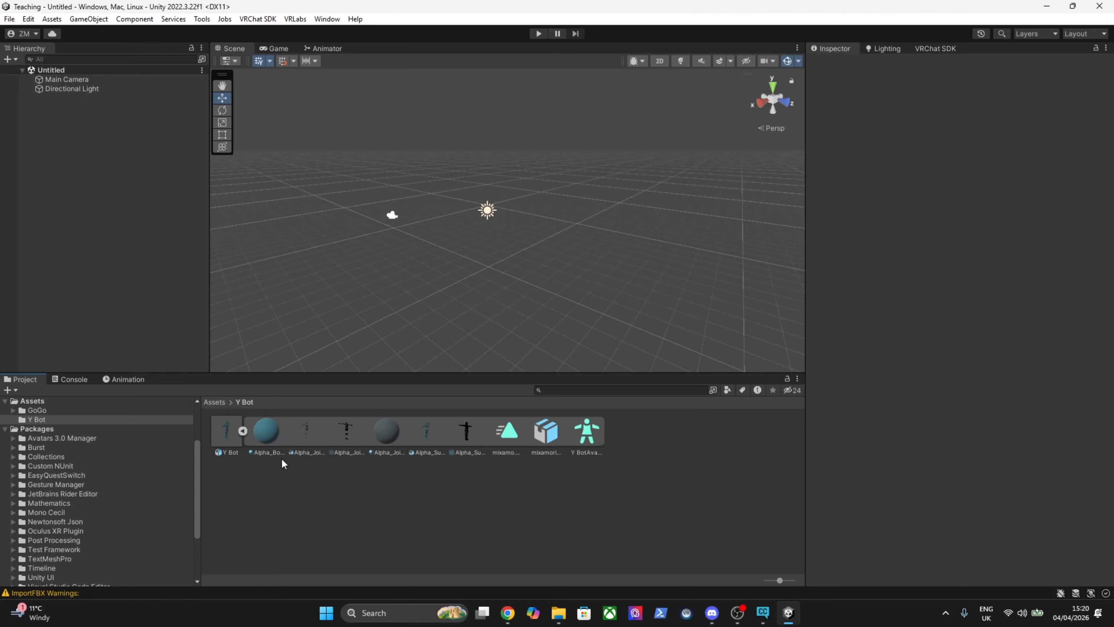
click(228, 439)
click(736, 535)
drag(223, 434, 76, 171)
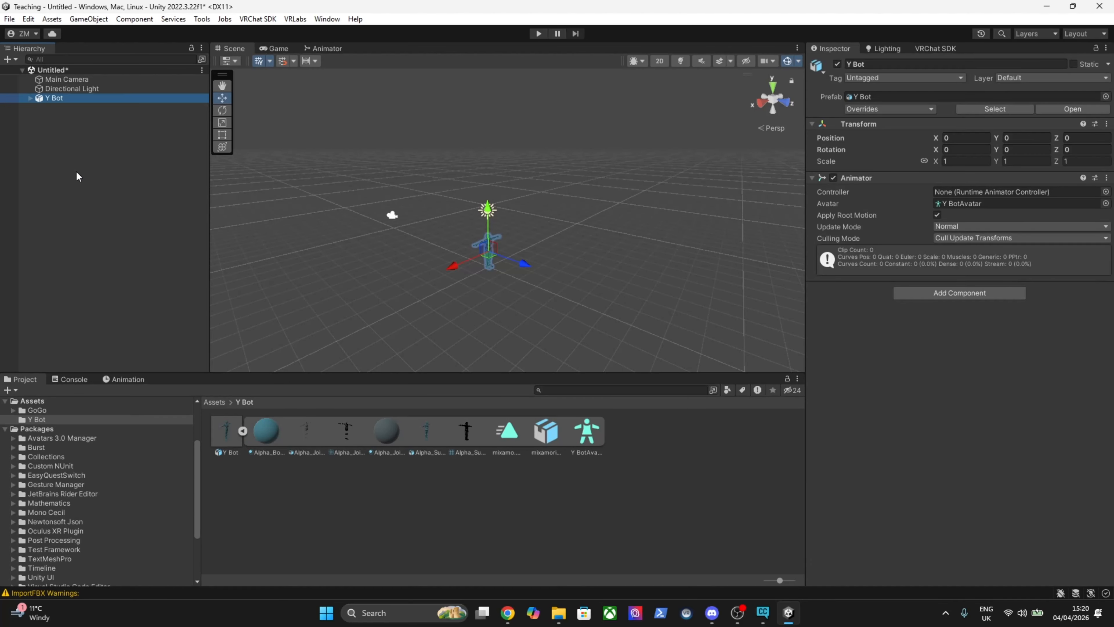
right_drag(558, 158, 496, 166)
key(w)
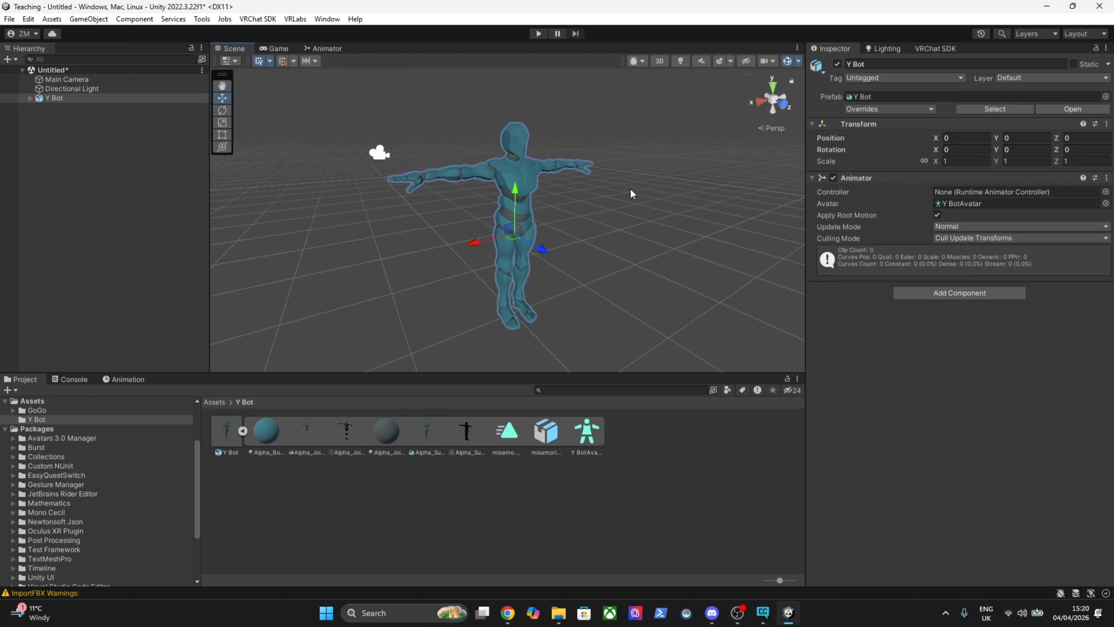
Step: Duplicate the Alpha_Body_MAT and Alpha_Joints_MAT materials out of the Y Bot model into the Y Bot folder
click(517, 188)
click(520, 178)
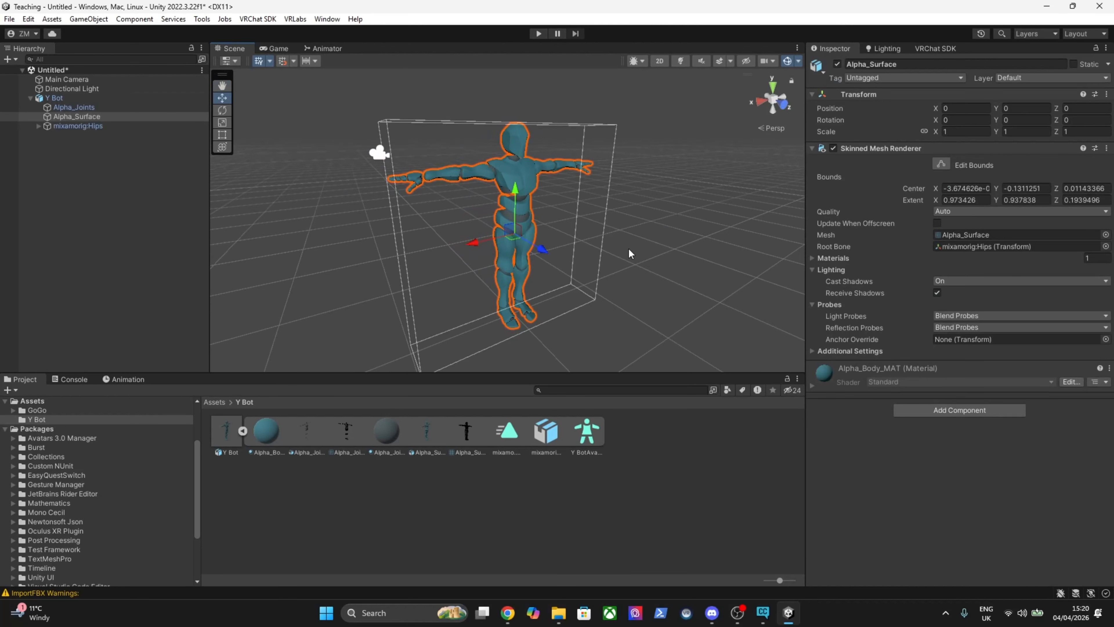
click(100, 108)
click(98, 115)
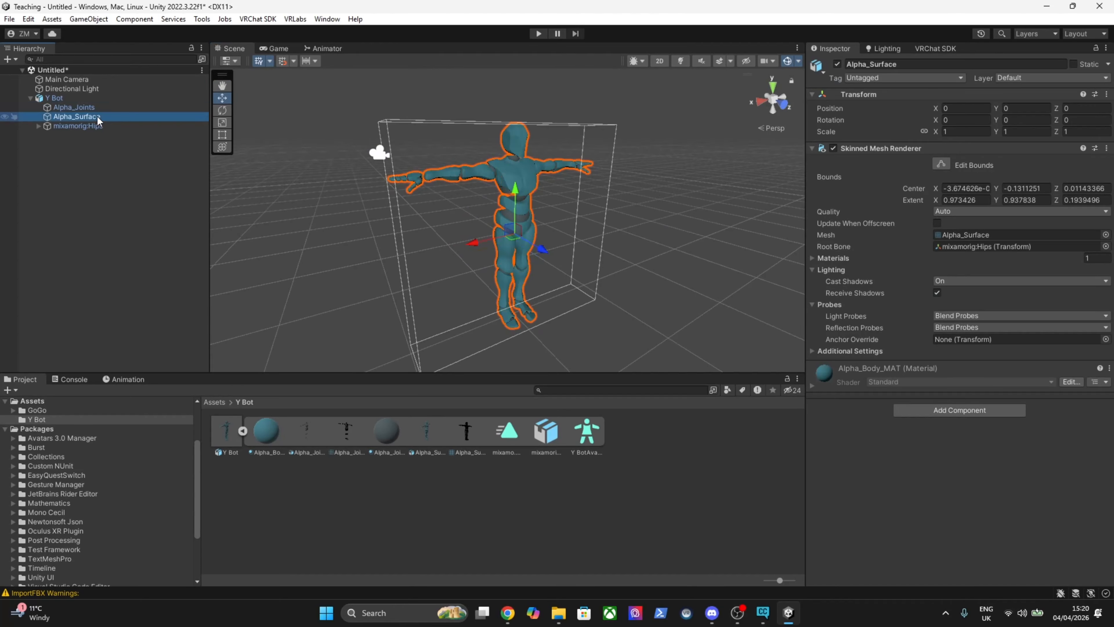
click(268, 445)
click(387, 441)
ctrl+click(269, 431)
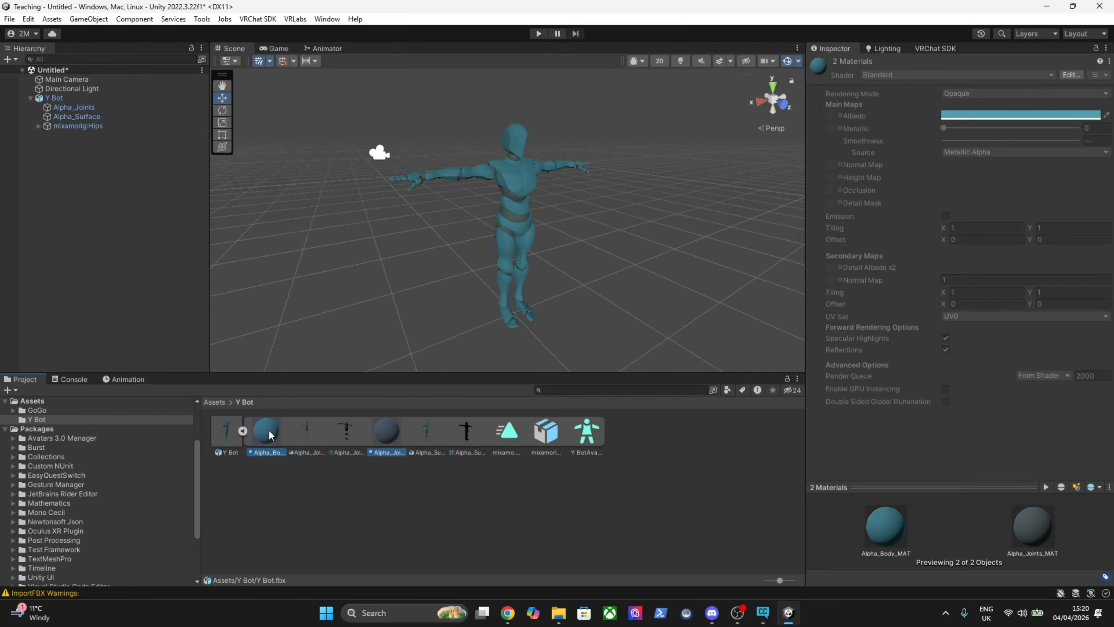
key(ctrl+d)
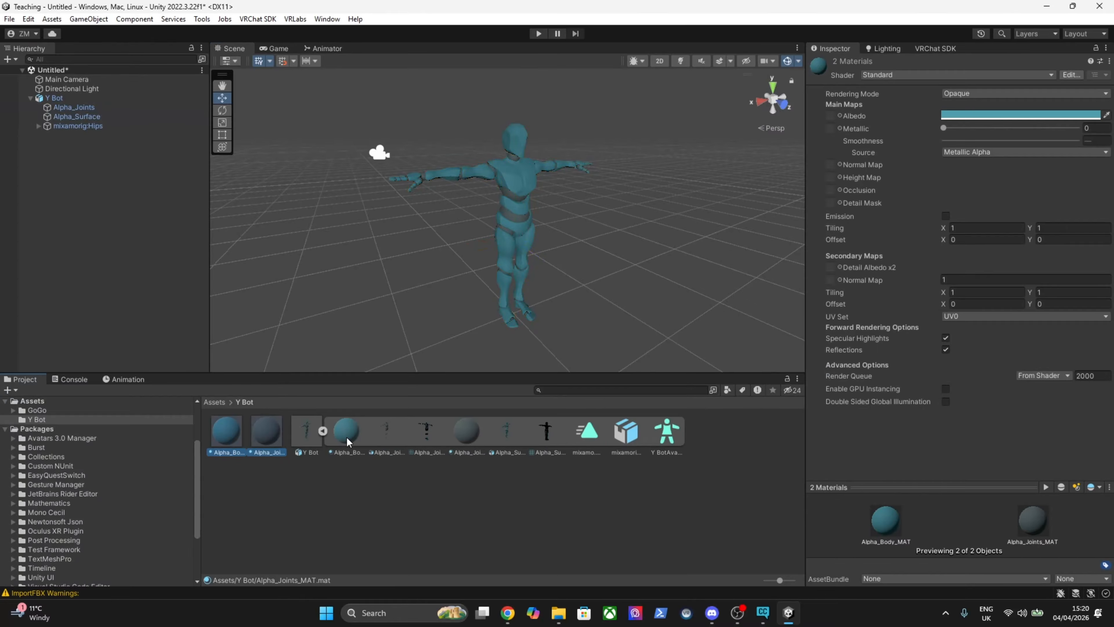
click(324, 431)
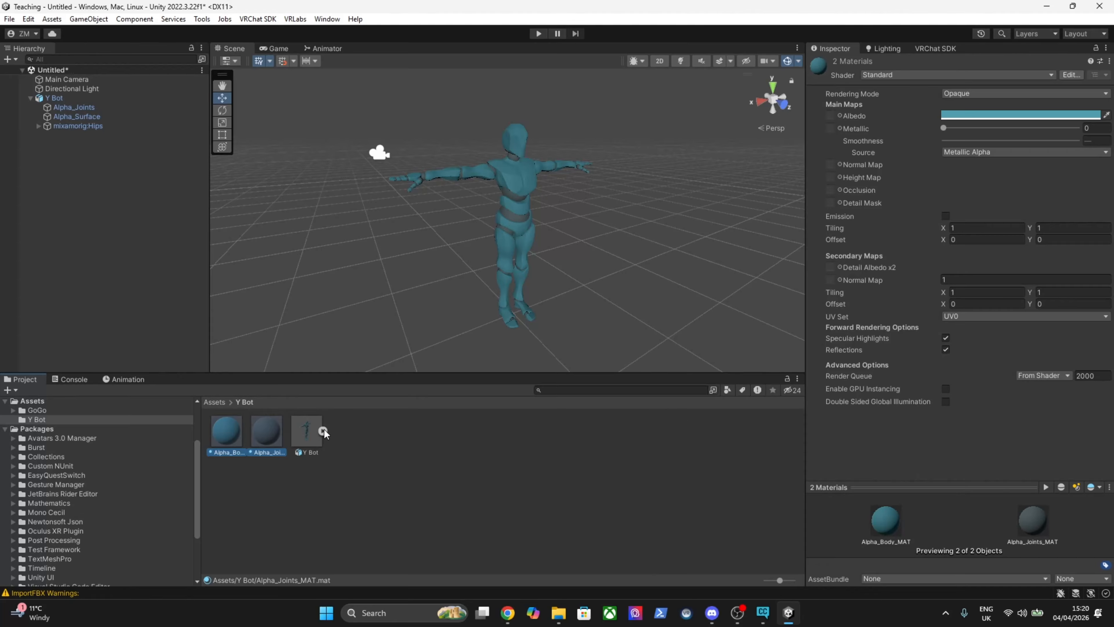
click(398, 510)
Step: Set the shader of the duplicated Alpha_Body_MAT material to VRChat/Mobile/Standard Lite
click(221, 432)
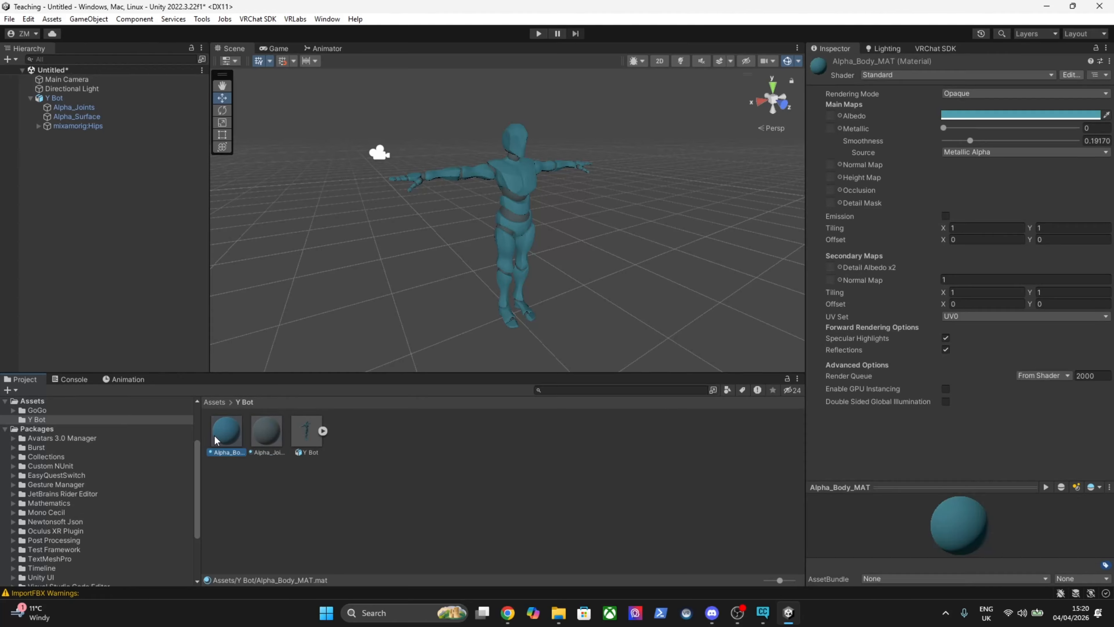
click(880, 76)
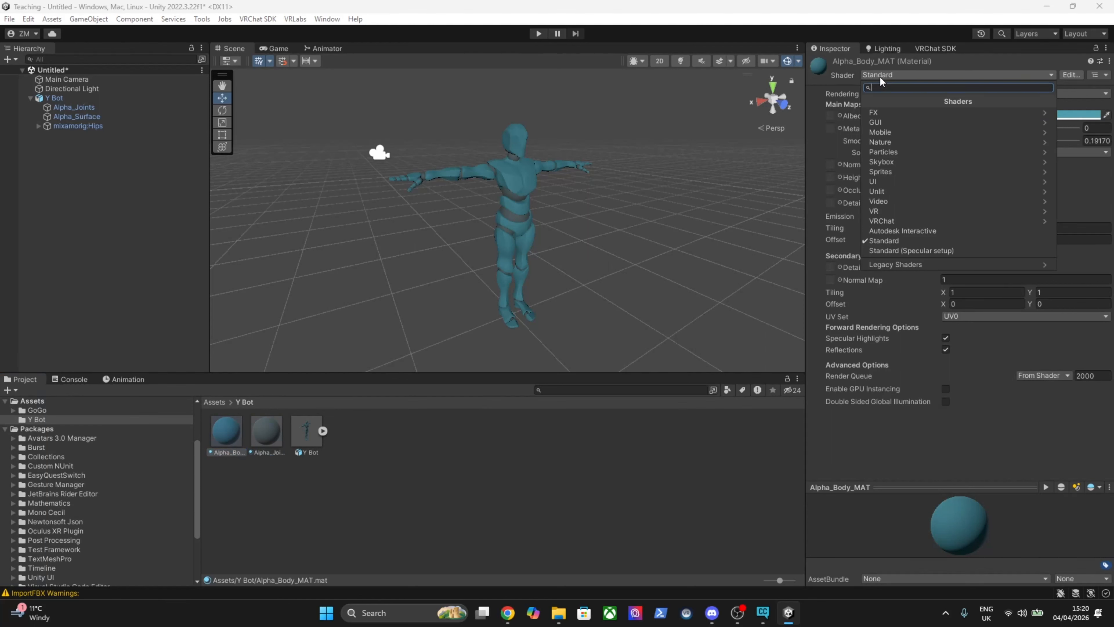
click(895, 220)
click(899, 111)
click(928, 194)
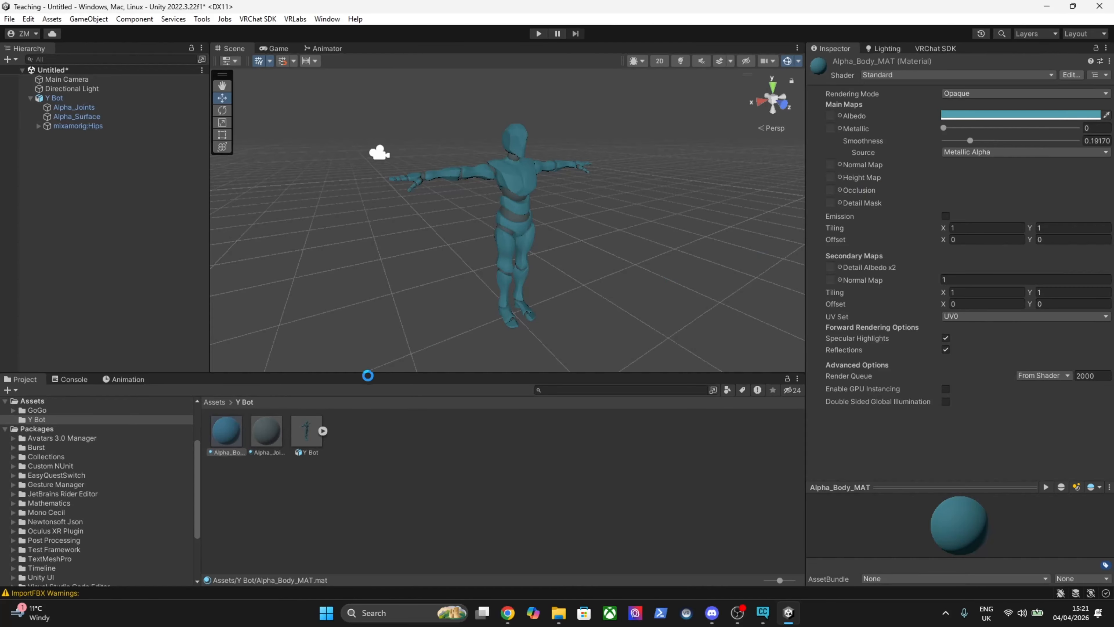
Step: Change the duplicated Alpha_Joints_MAT material's shader to VRChat/Mobile/Standard Lite
click(267, 437)
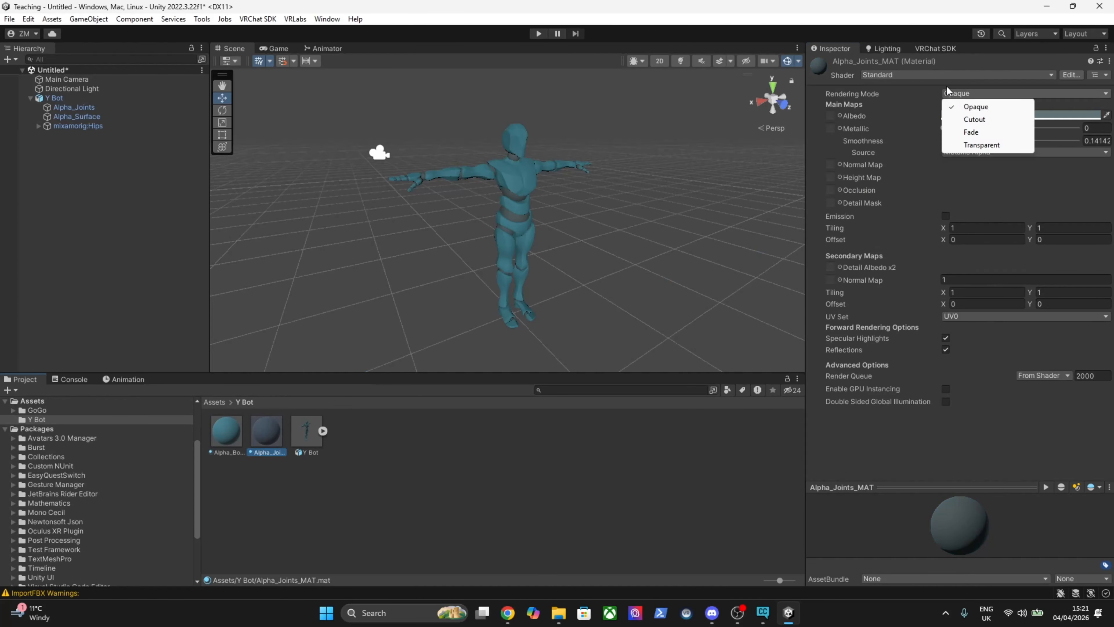
click(934, 75)
click(911, 219)
click(899, 113)
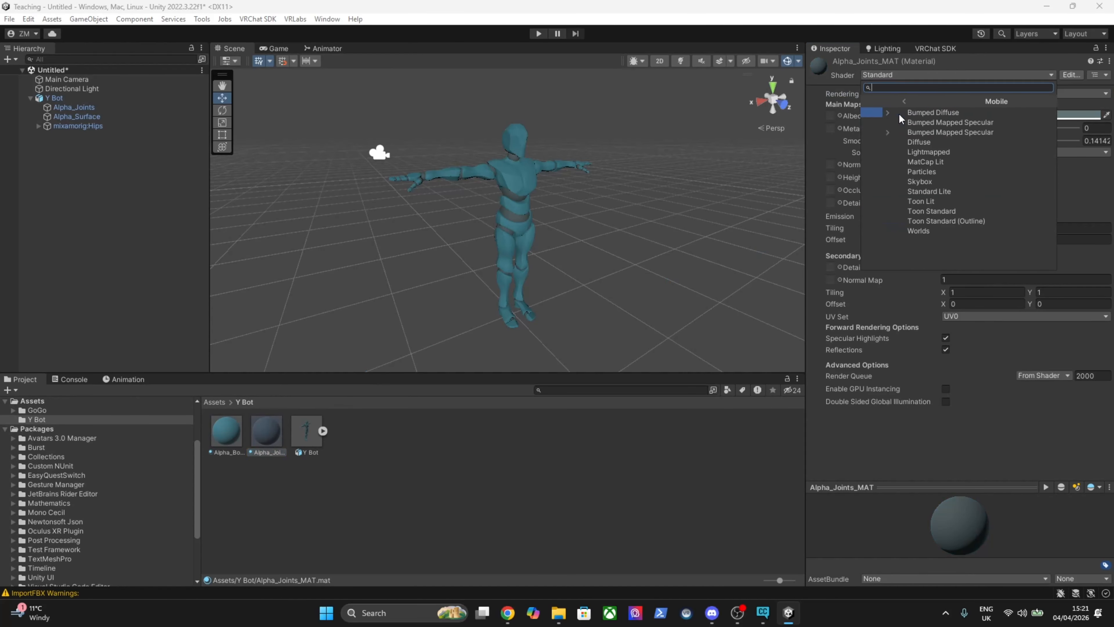
click(922, 193)
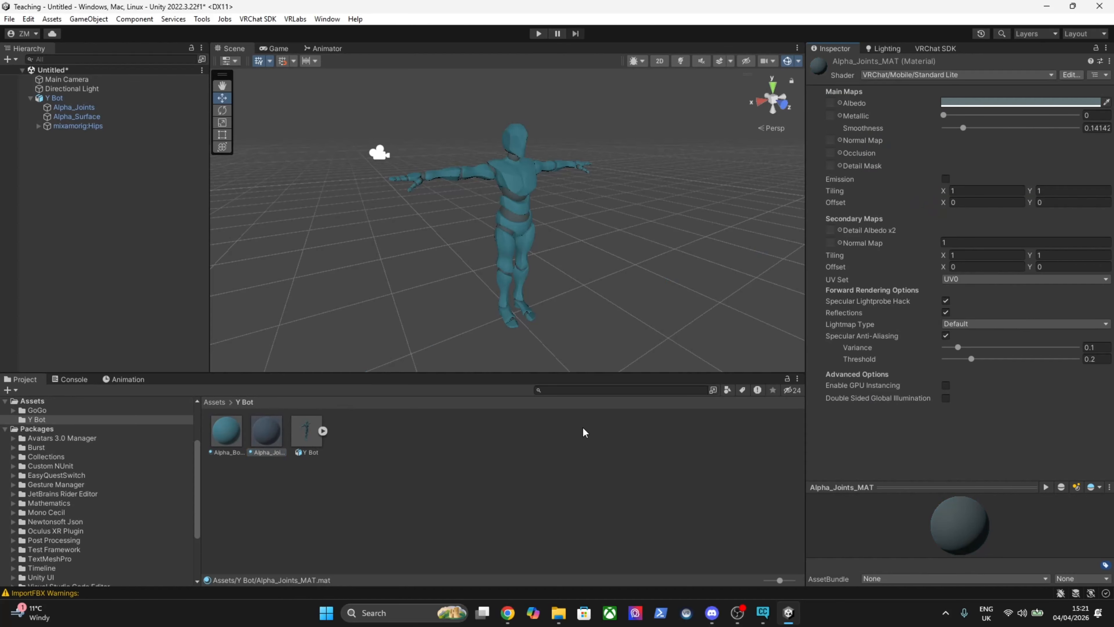
click(575, 484)
Step: Assign the duplicated Alpha_Joints_MAT to the Alpha_Joints mesh and the duplicated Alpha_Body_MAT to the Alpha_Surface mesh
click(70, 110)
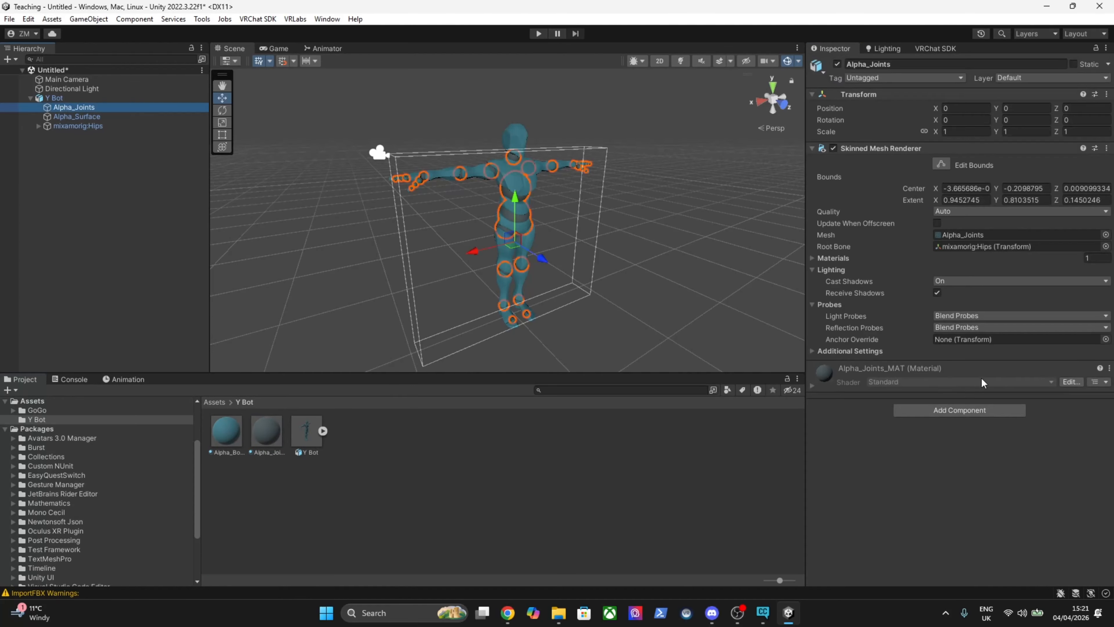
drag(267, 437, 881, 444)
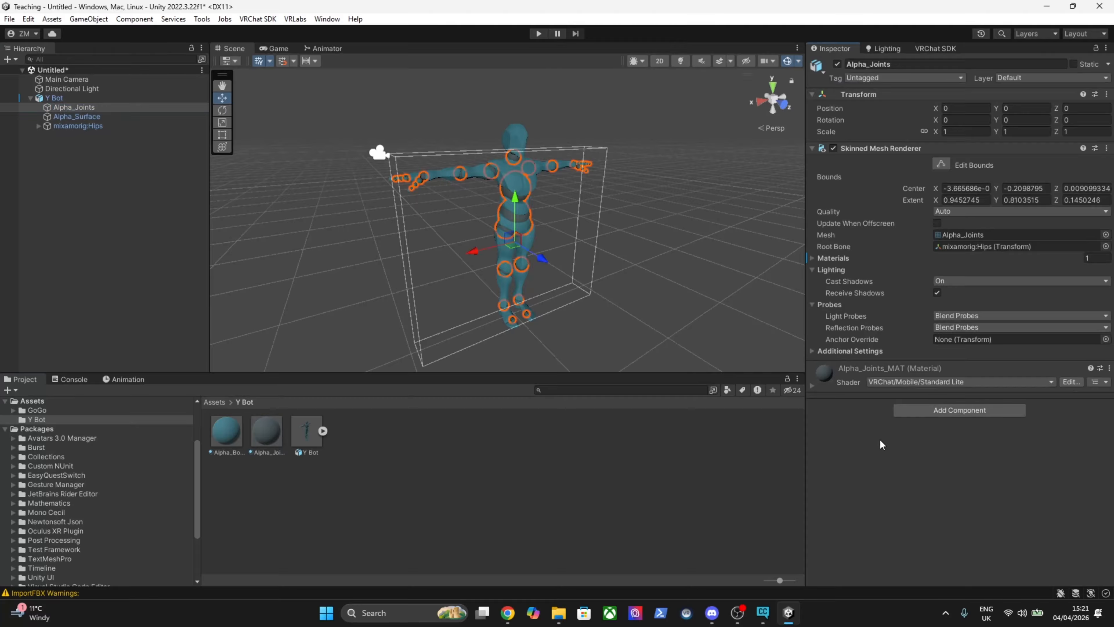
click(92, 116)
drag(226, 430, 891, 498)
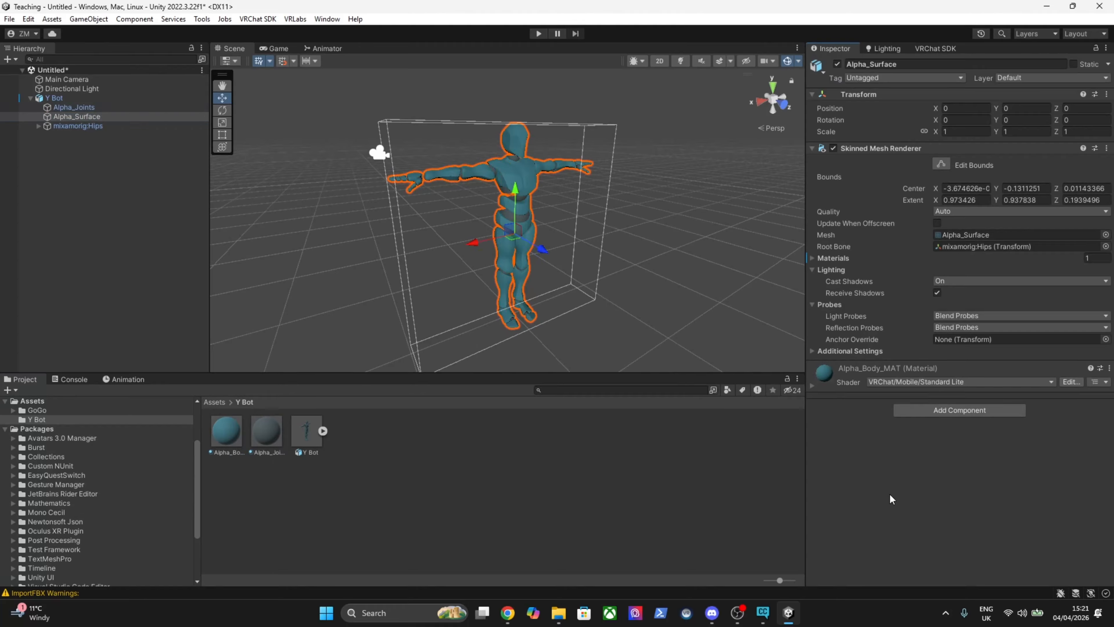
click(781, 473)
click(514, 148)
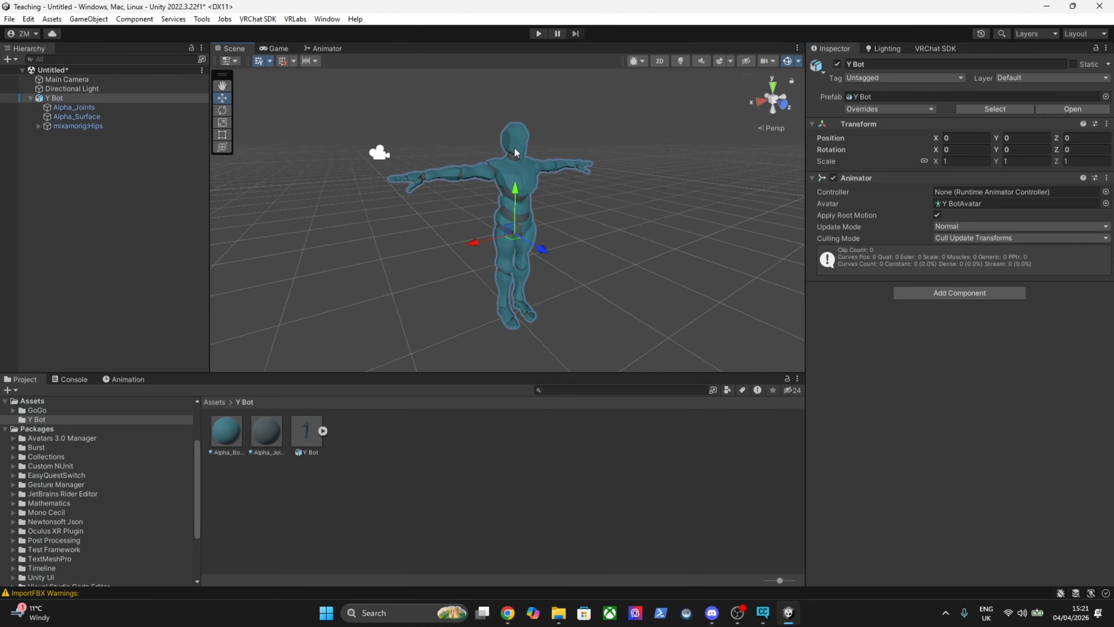
click(697, 290)
Step: Add a VRCAvatarDescriptor to the Y Bot object through the VRChat SDK builder
click(55, 97)
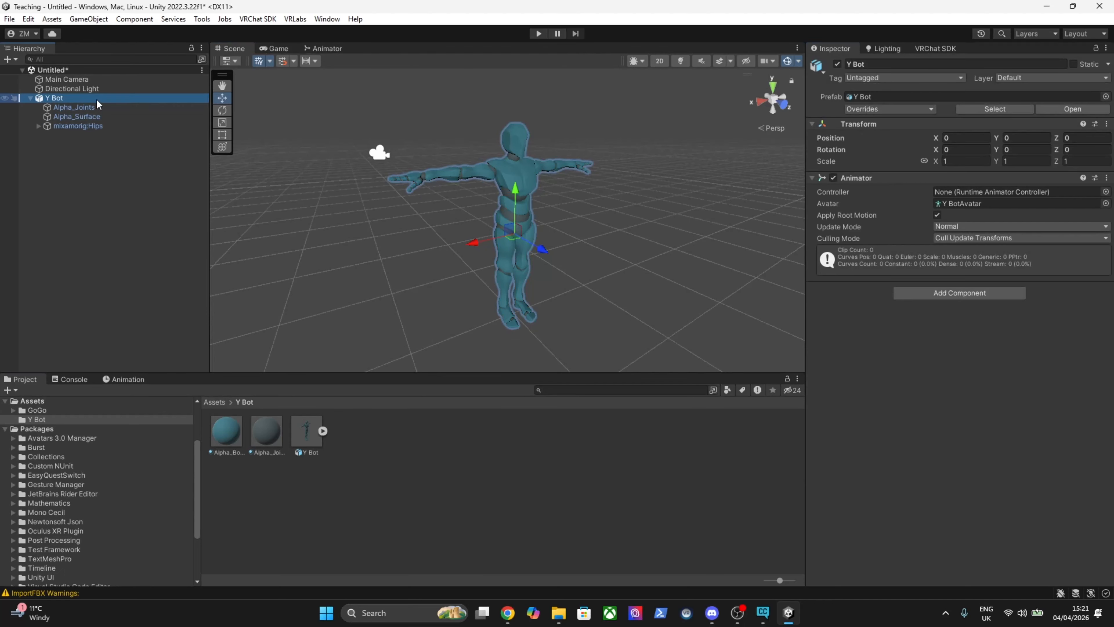
click(947, 50)
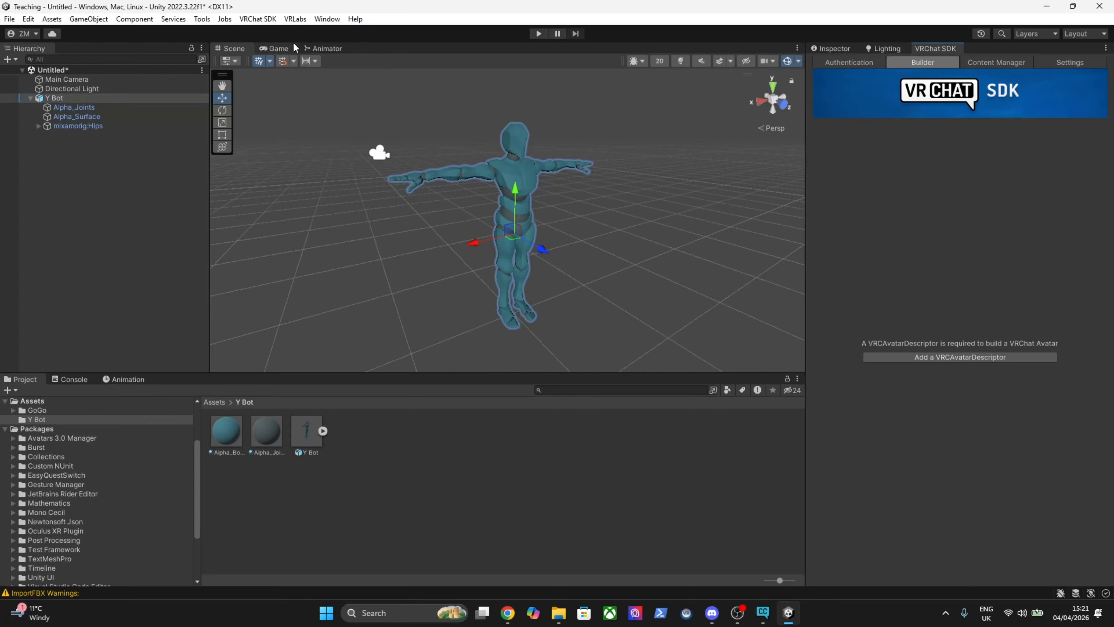
click(263, 19)
click(293, 50)
click(954, 356)
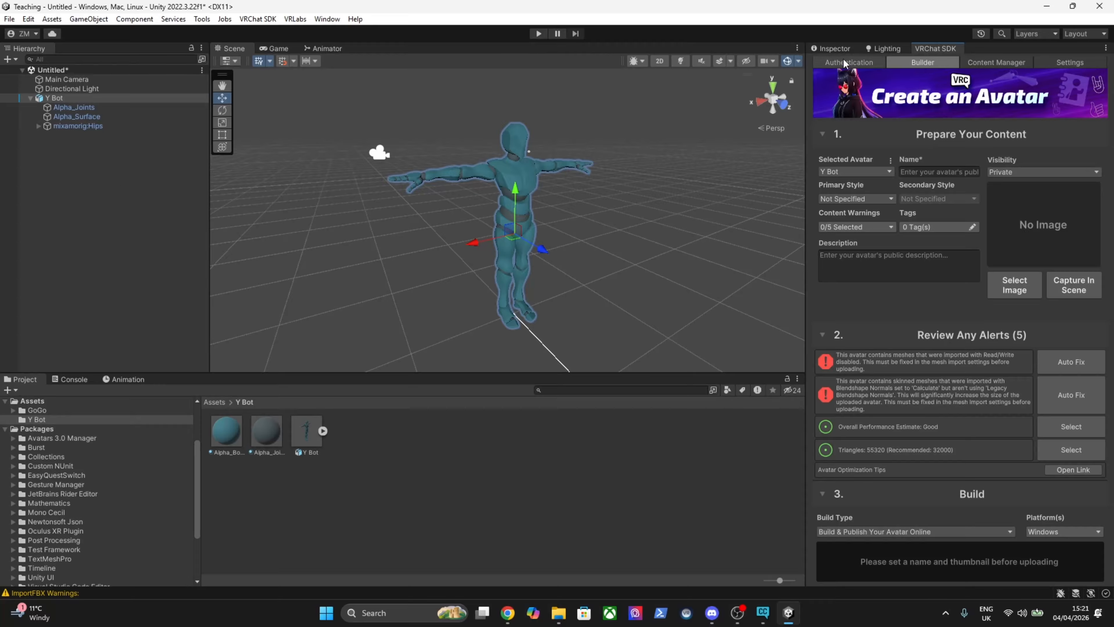
Step: Move the avatar descriptor's view position to eye level just in front of the face, about Y 1.688 and Z 0.142
click(831, 49)
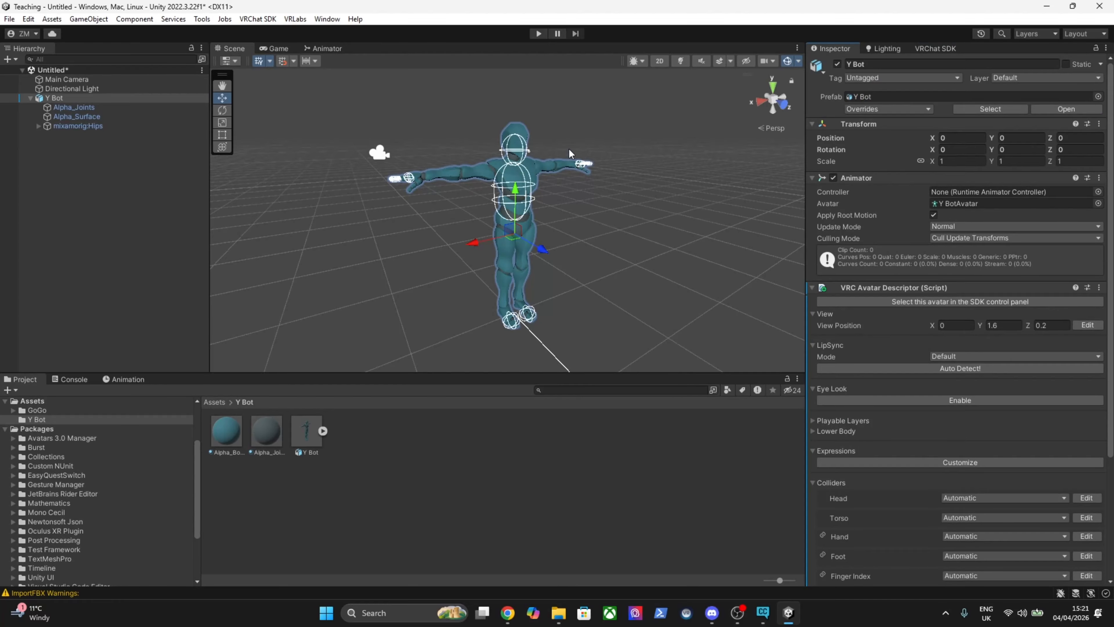
right_drag(695, 259, 472, 255)
key(w)
key(d)
key(d)
key(s)
key(a)
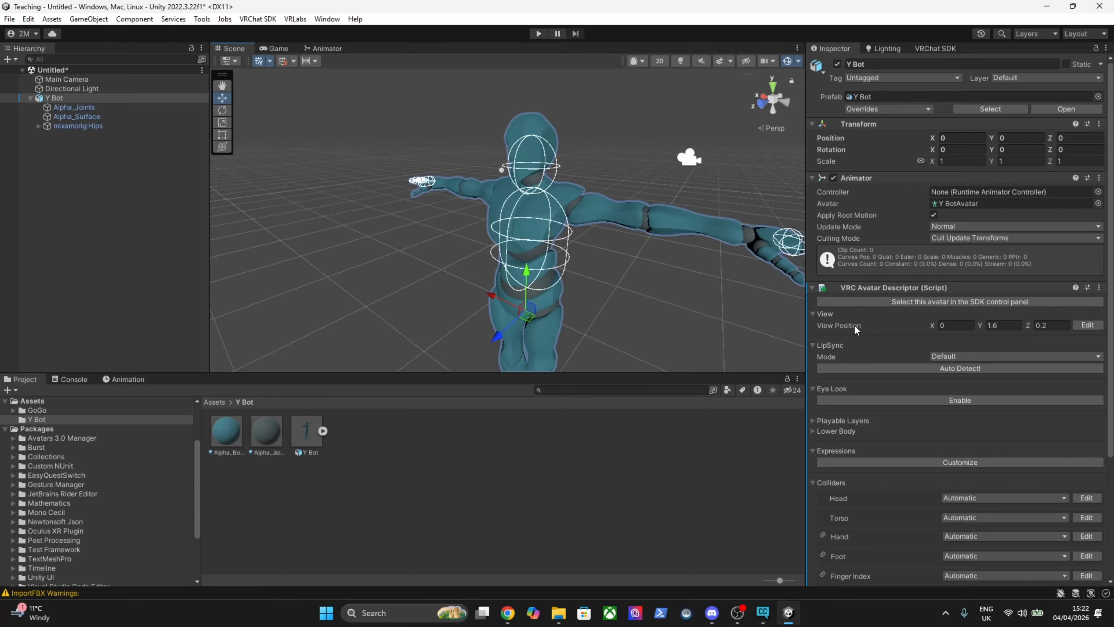
click(1087, 324)
right_drag(536, 227, 454, 232)
drag(435, 143, 454, 88)
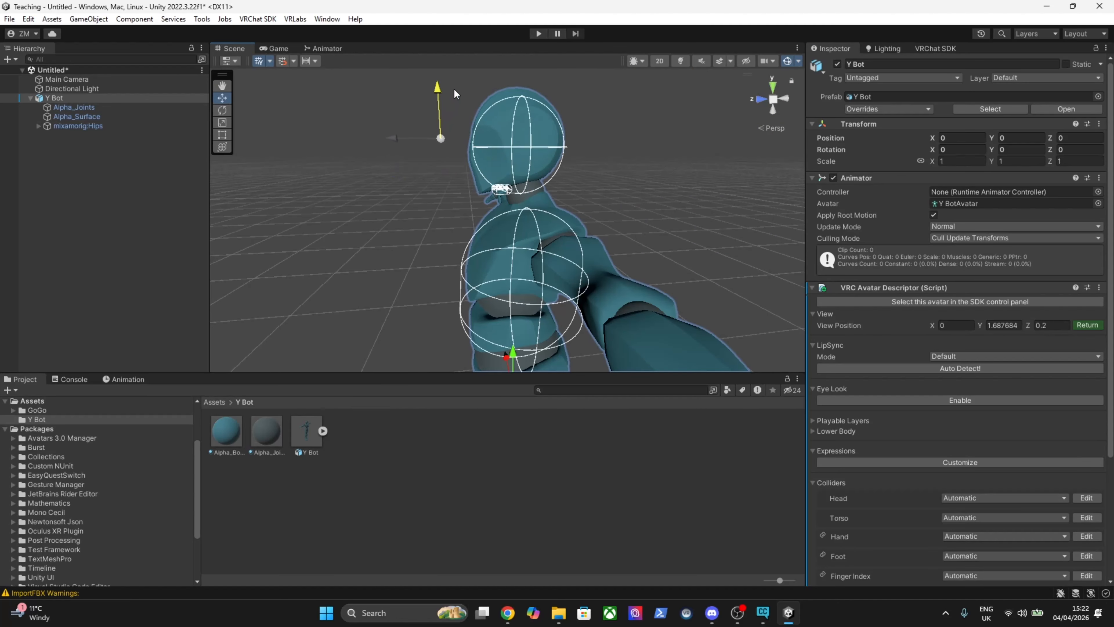
drag(393, 140, 420, 143)
right_drag(420, 143, 651, 189)
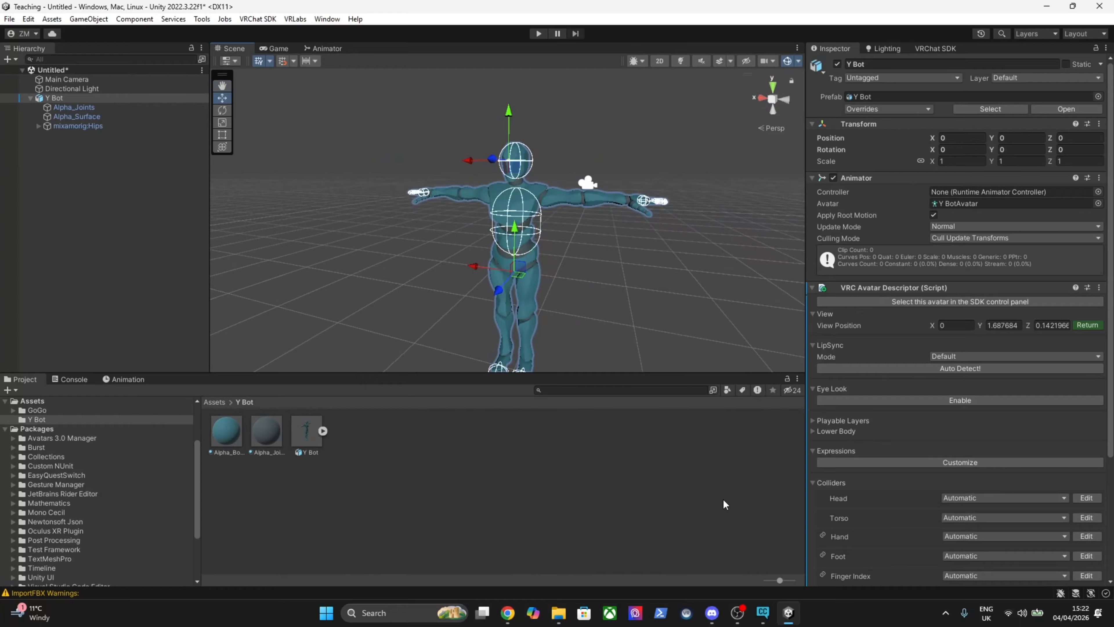
click(698, 443)
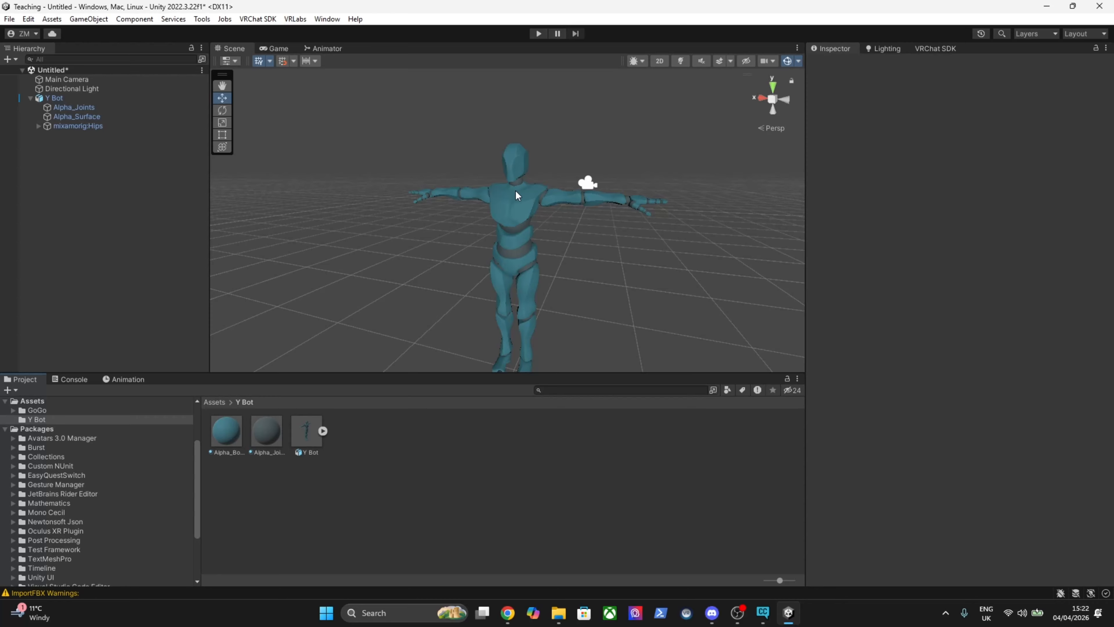
Step: Name the avatar Y Bot in the SDK builder, with primary style Human and secondary style Pop Culture
click(930, 46)
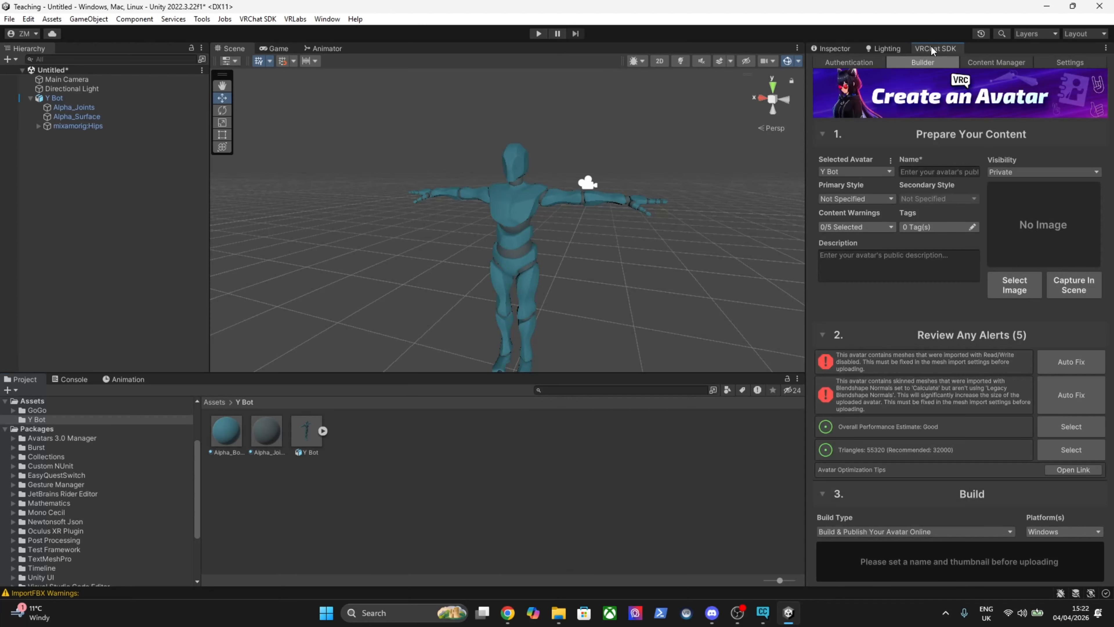
click(916, 172)
key(Return)
click(872, 195)
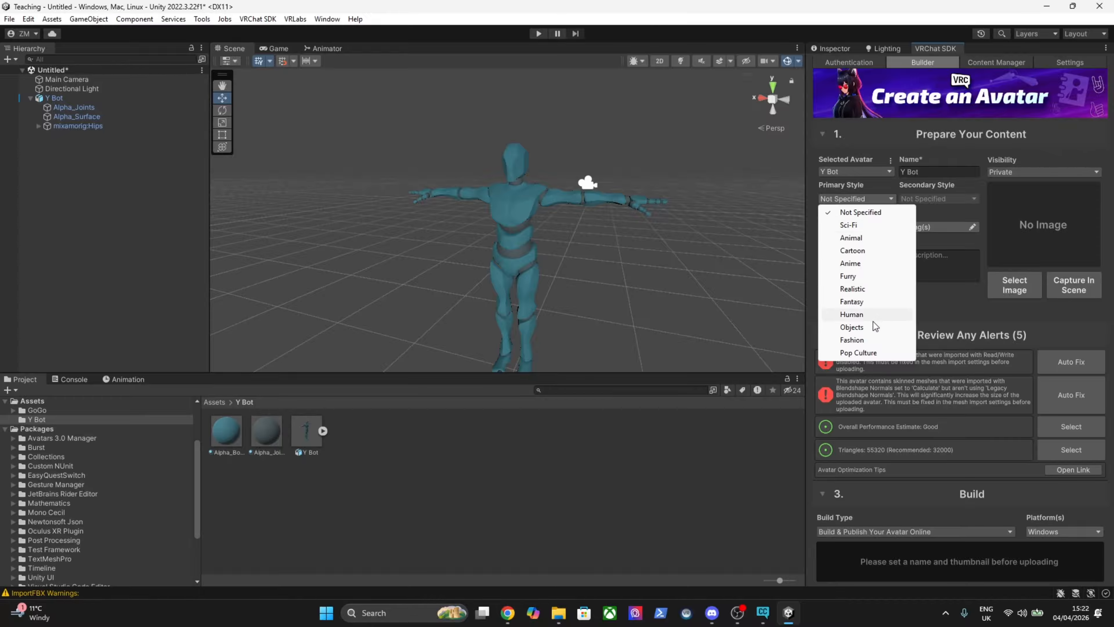
click(865, 315)
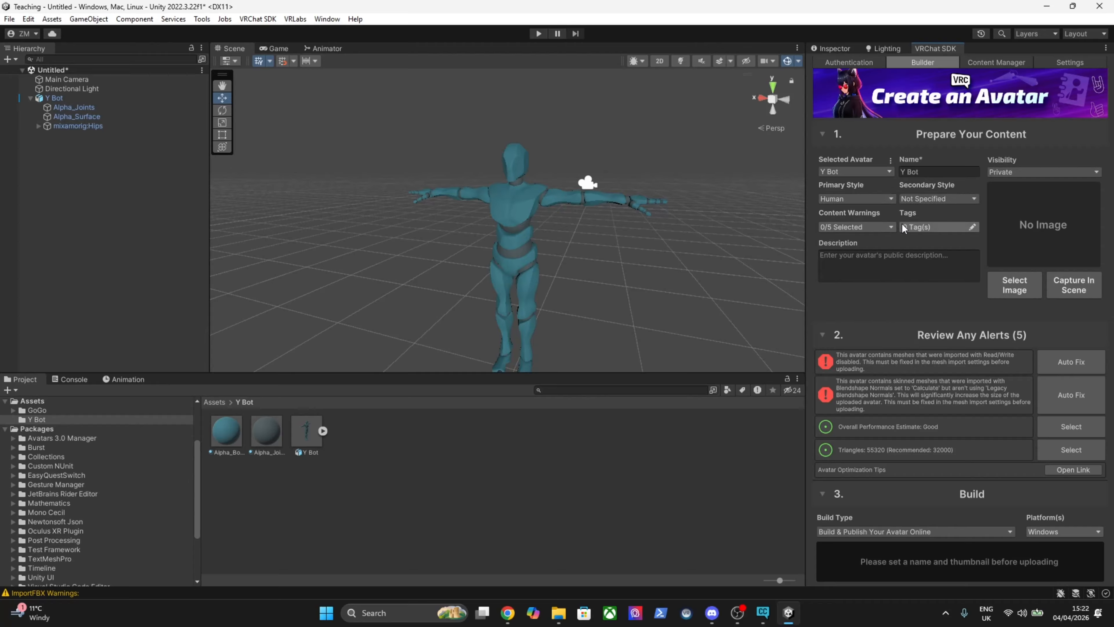
click(937, 199)
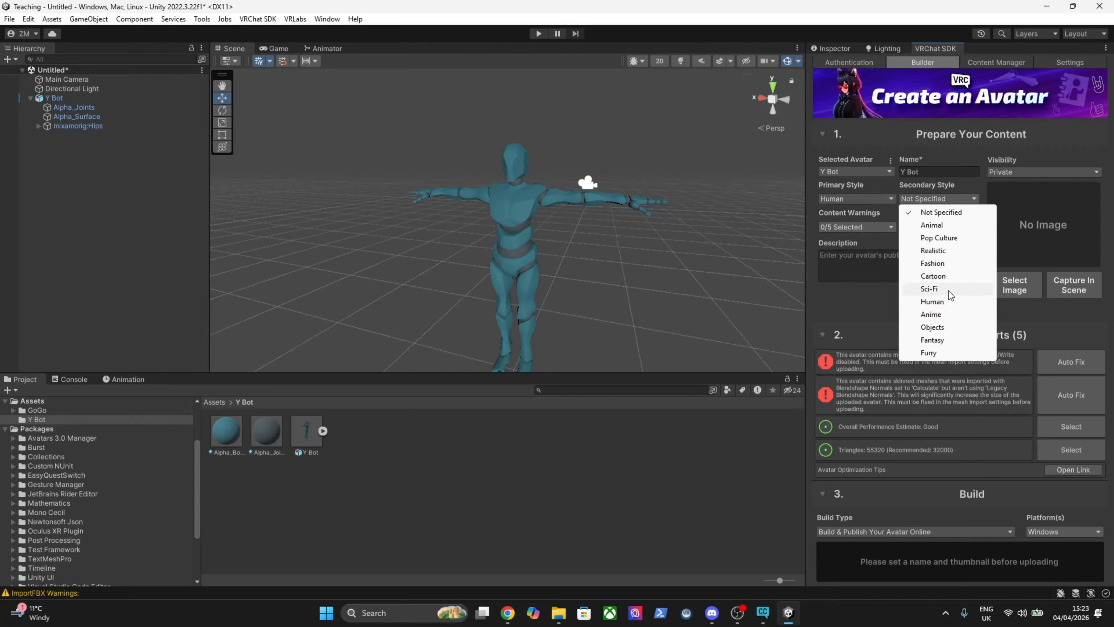
click(939, 237)
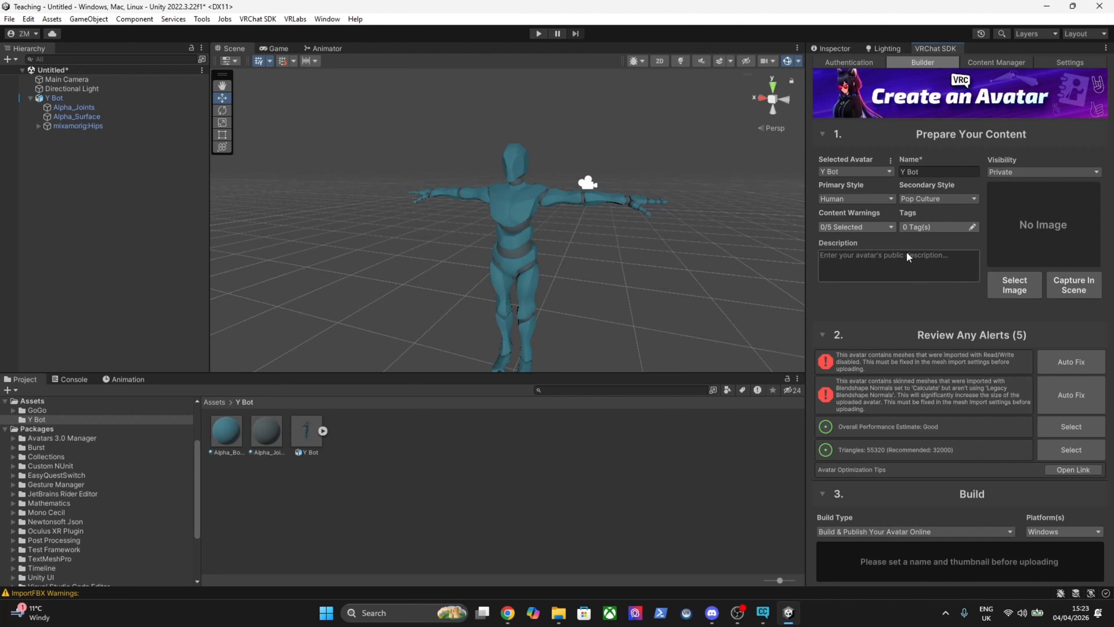
Step: Review the content warnings and tags without adding any, and enter the avatar description "Y Bot - Teaching"
click(880, 229)
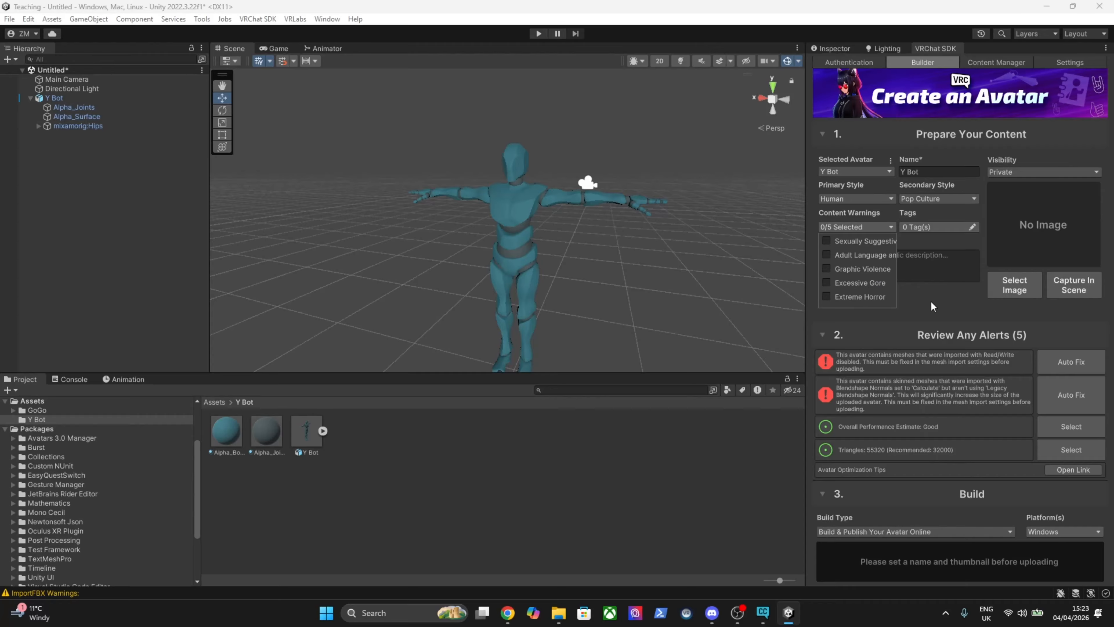
click(931, 292)
click(939, 228)
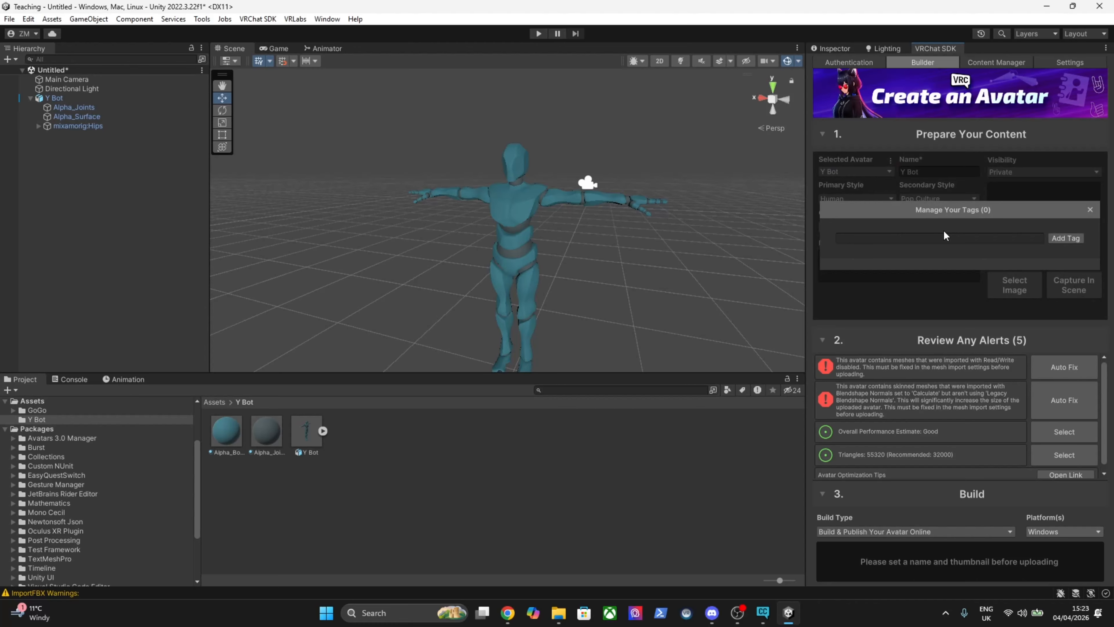
click(1089, 211)
click(899, 261)
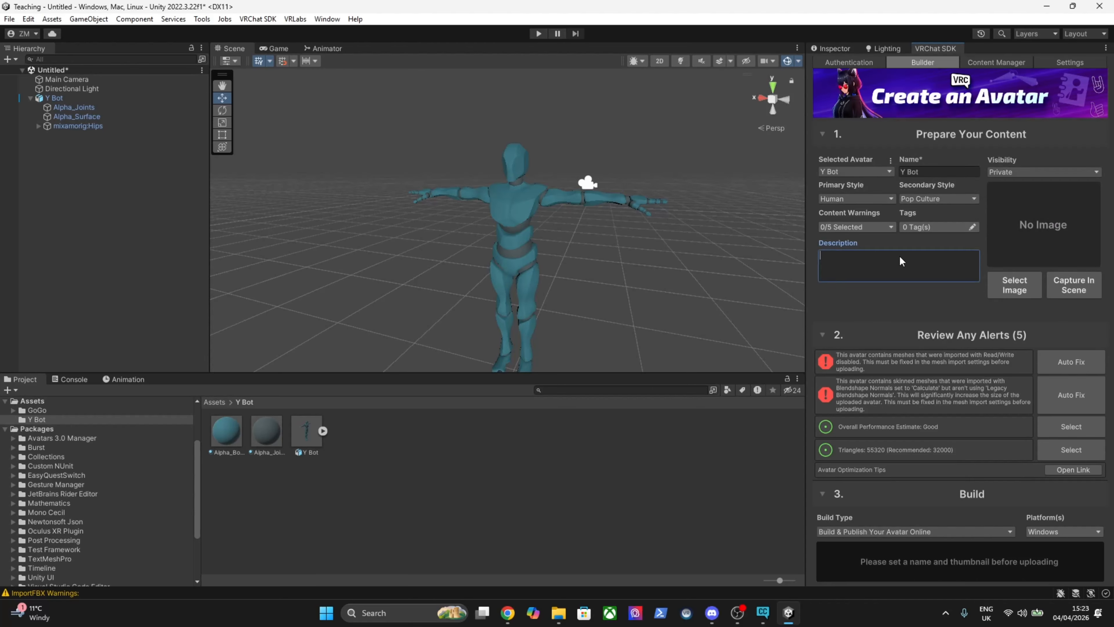
text(Y Bot - Teac)
right_drag(612, 214, 616, 215)
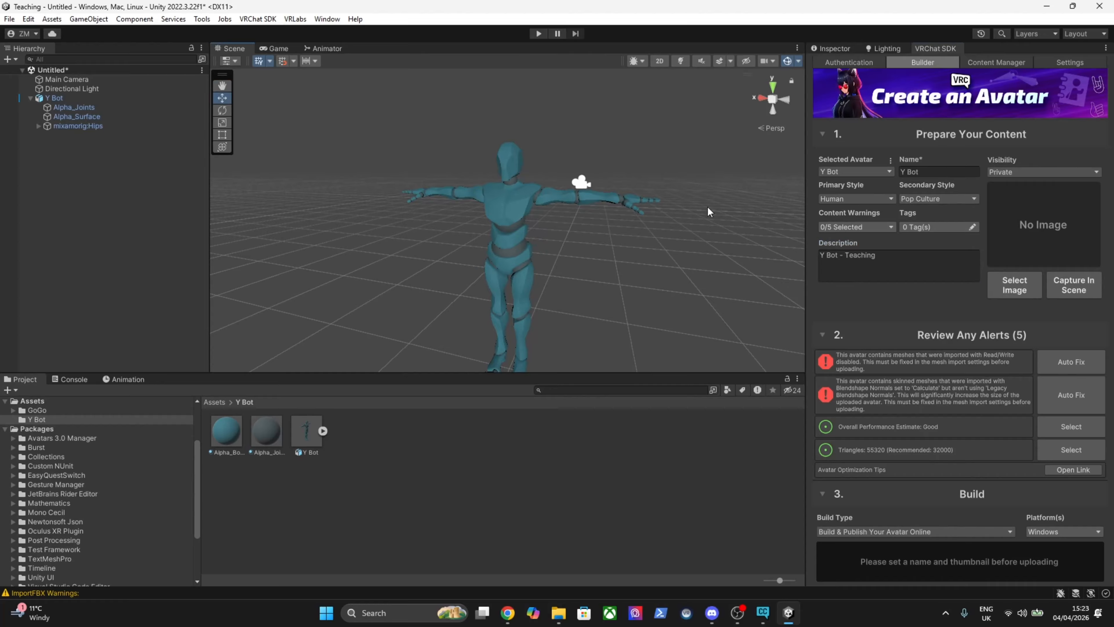
Step: Keep the avatar visibility Private and start an in-scene thumbnail capture with the background filled in white (FFFFFF)
click(1017, 172)
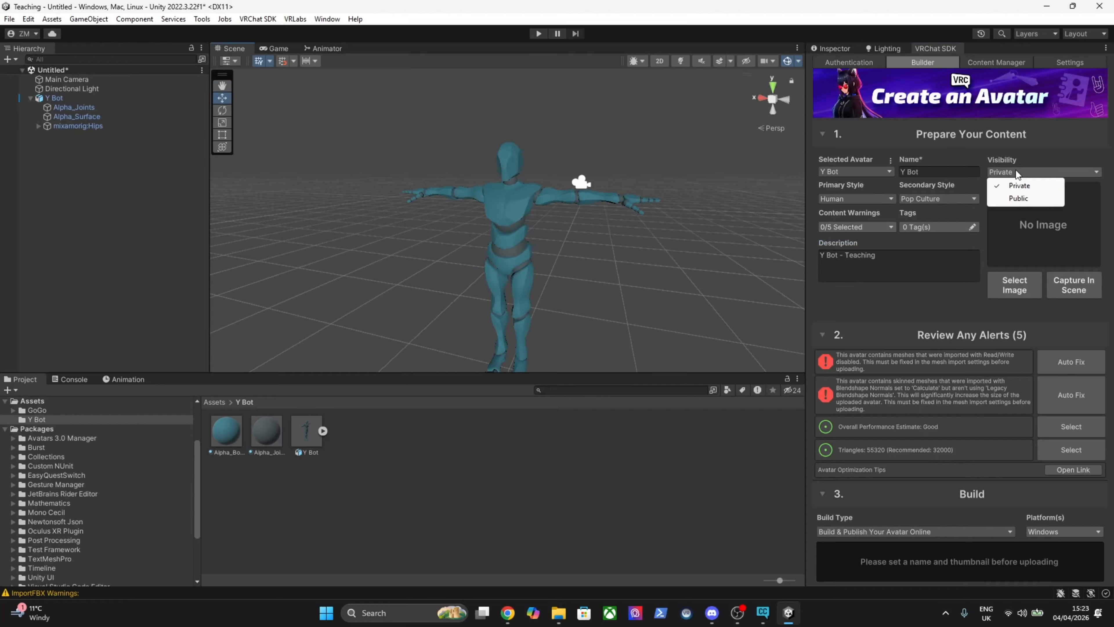
click(1023, 201)
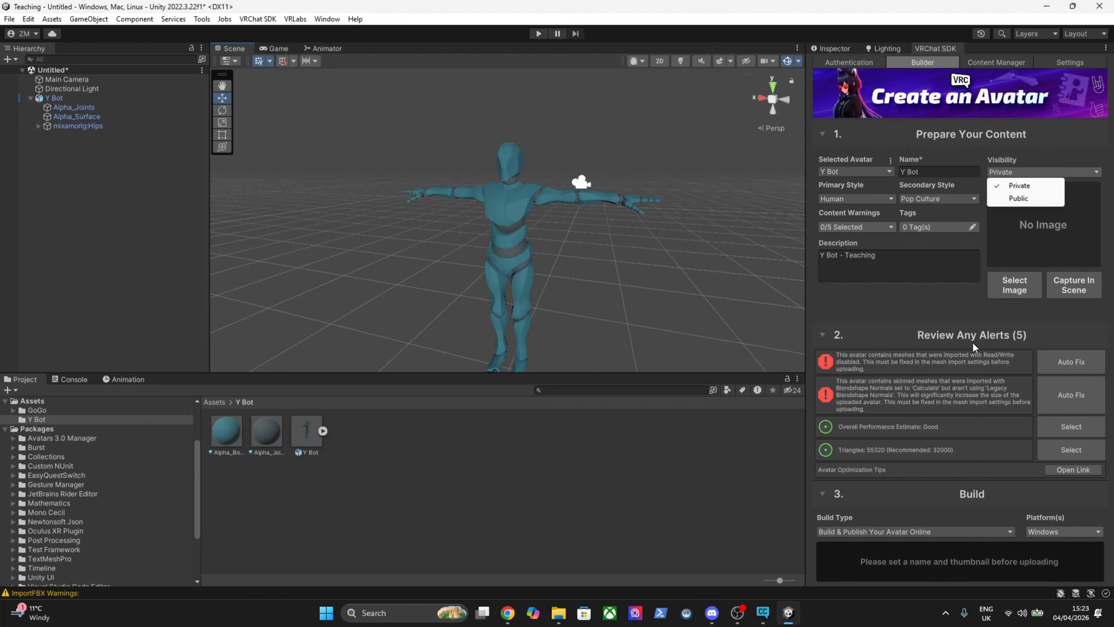
click(1070, 291)
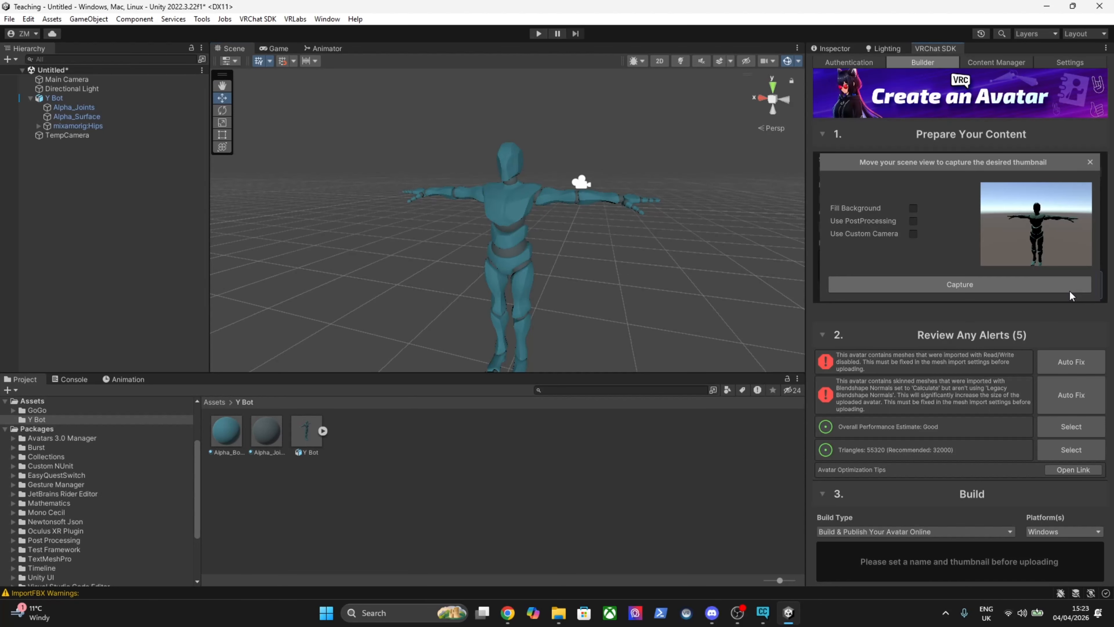
click(915, 231)
click(916, 219)
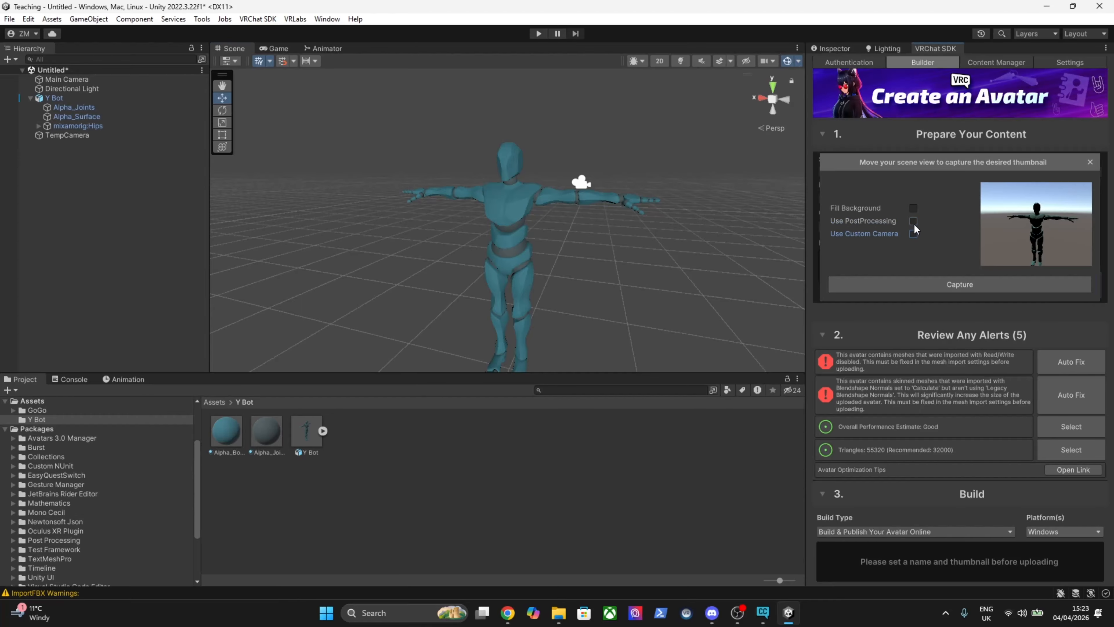
click(913, 207)
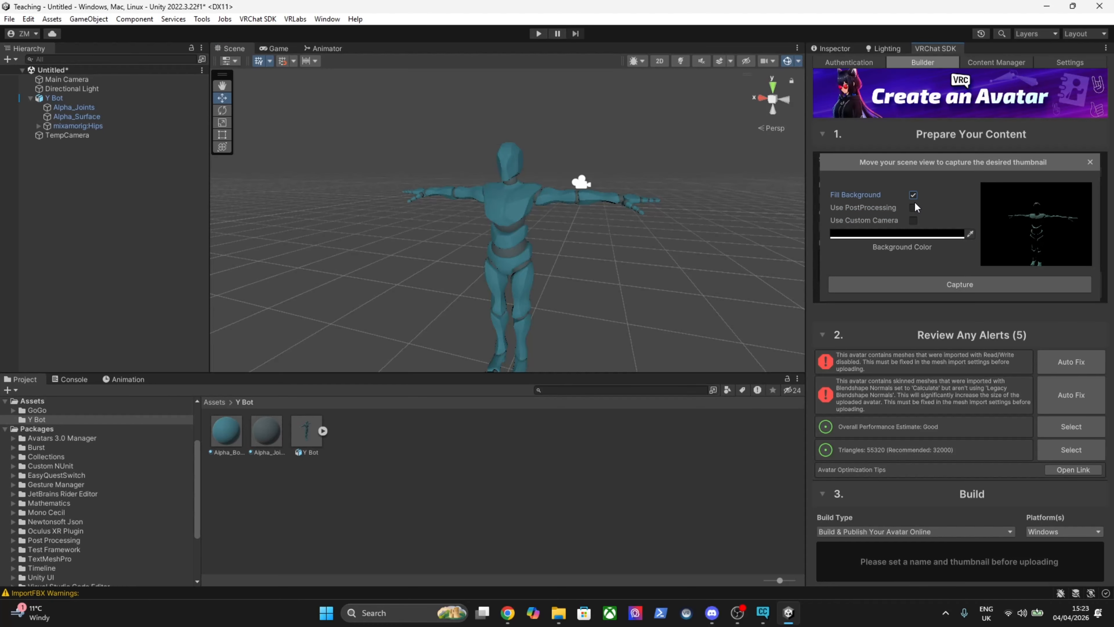
click(919, 230)
click(977, 292)
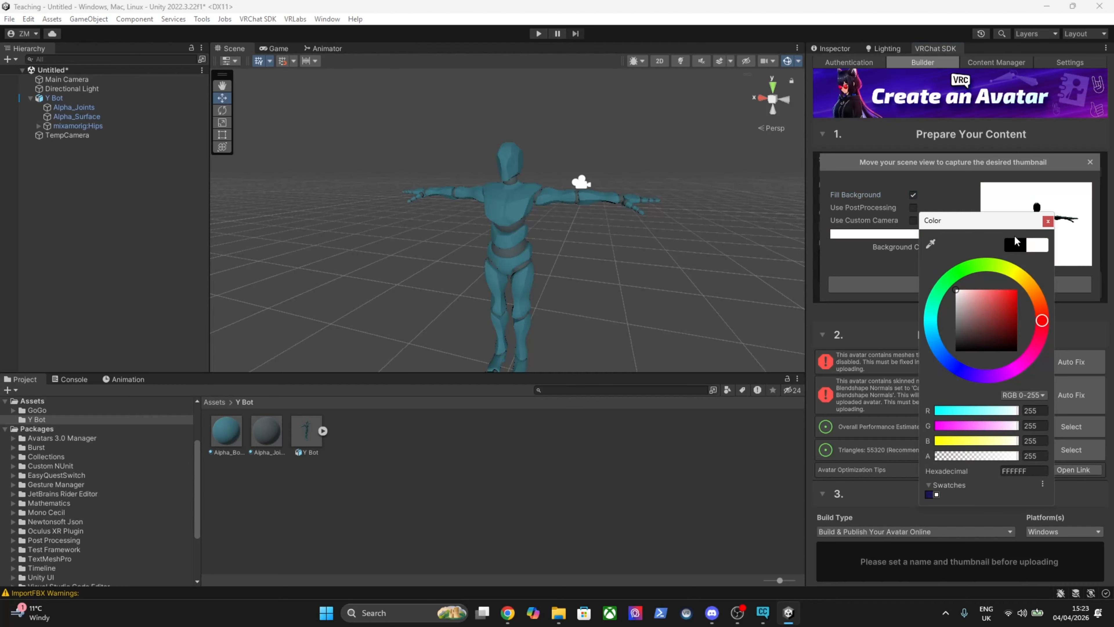
click(1048, 222)
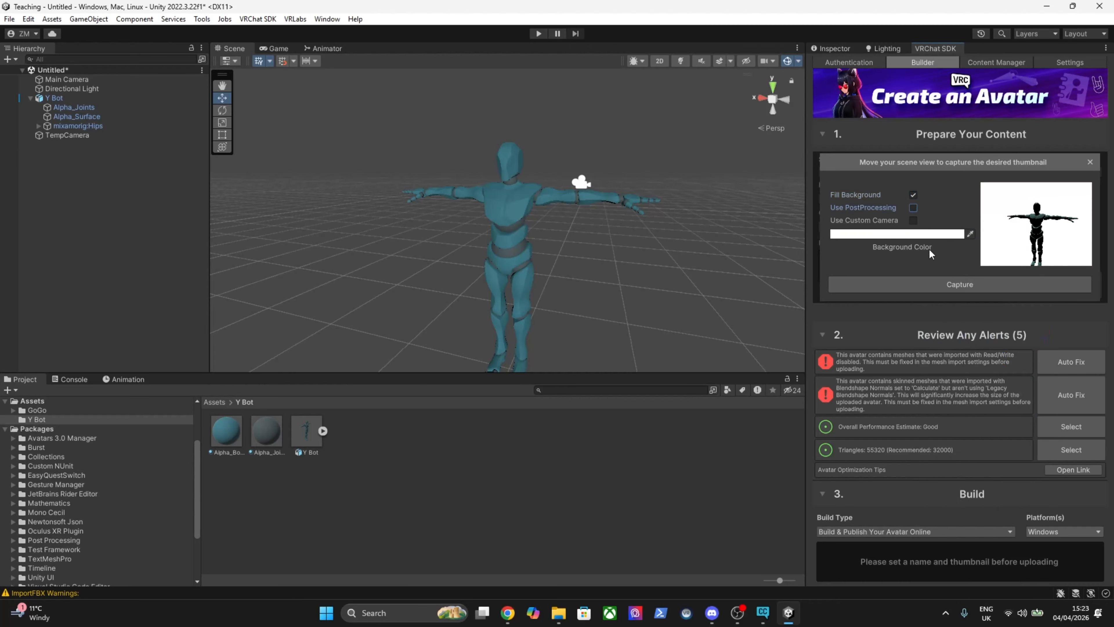
Step: Rotate the Directional Light so that it illuminates the front of the avatar
click(65, 88)
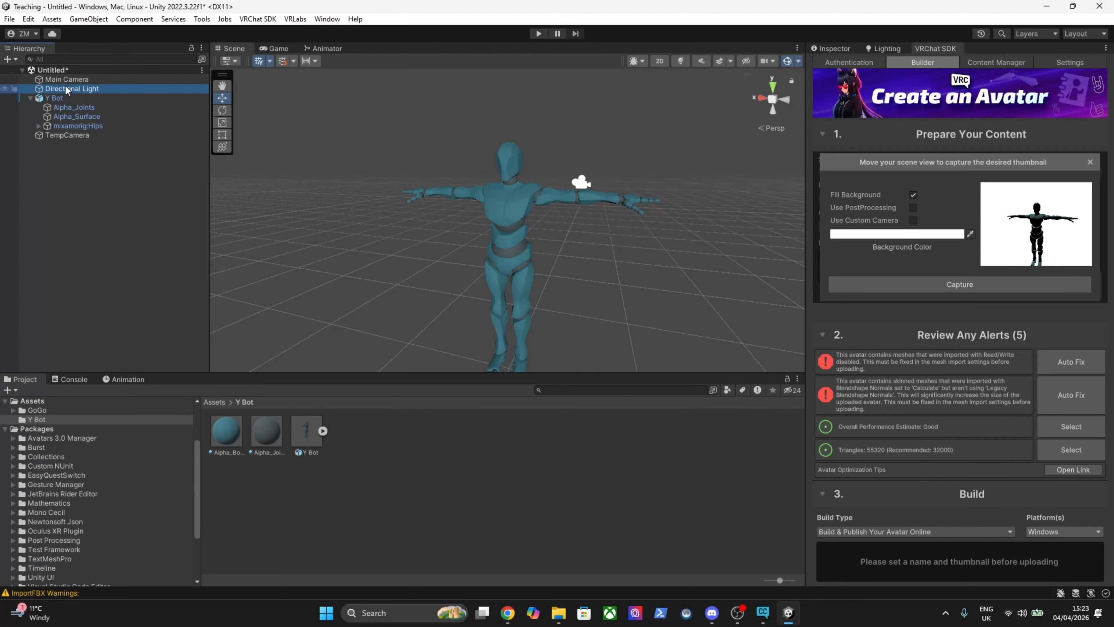
right_drag(538, 153, 442, 193)
key(s)
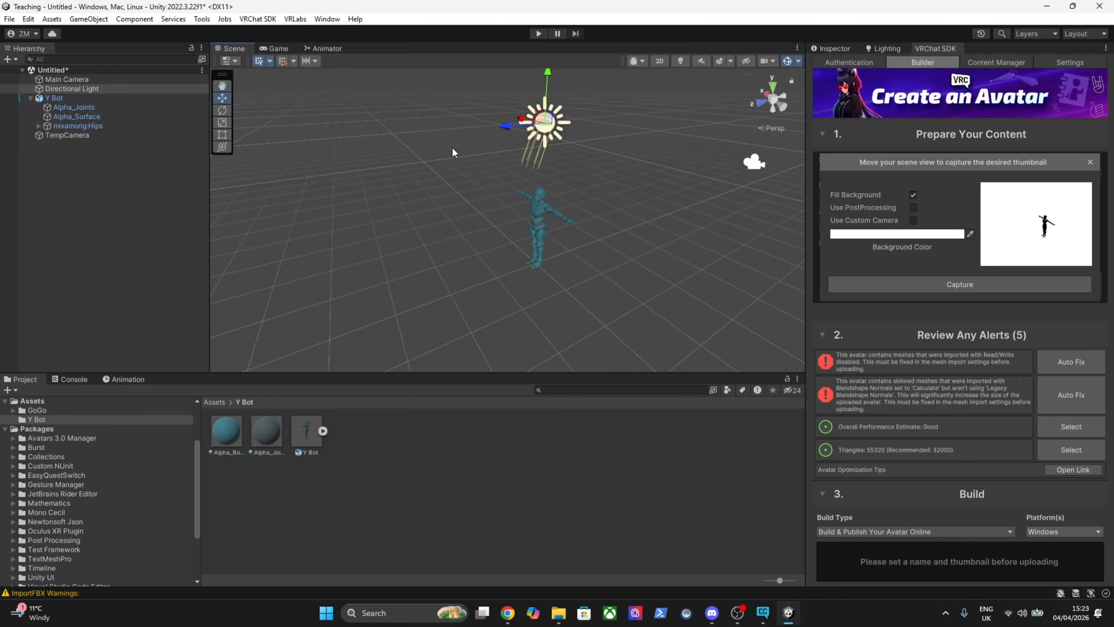
click(230, 107)
drag(505, 105, 487, 295)
Step: Frame the avatar's upper body from the front and capture it as the thumbnail
right_drag(532, 221, 742, 177)
key(w)
click(988, 288)
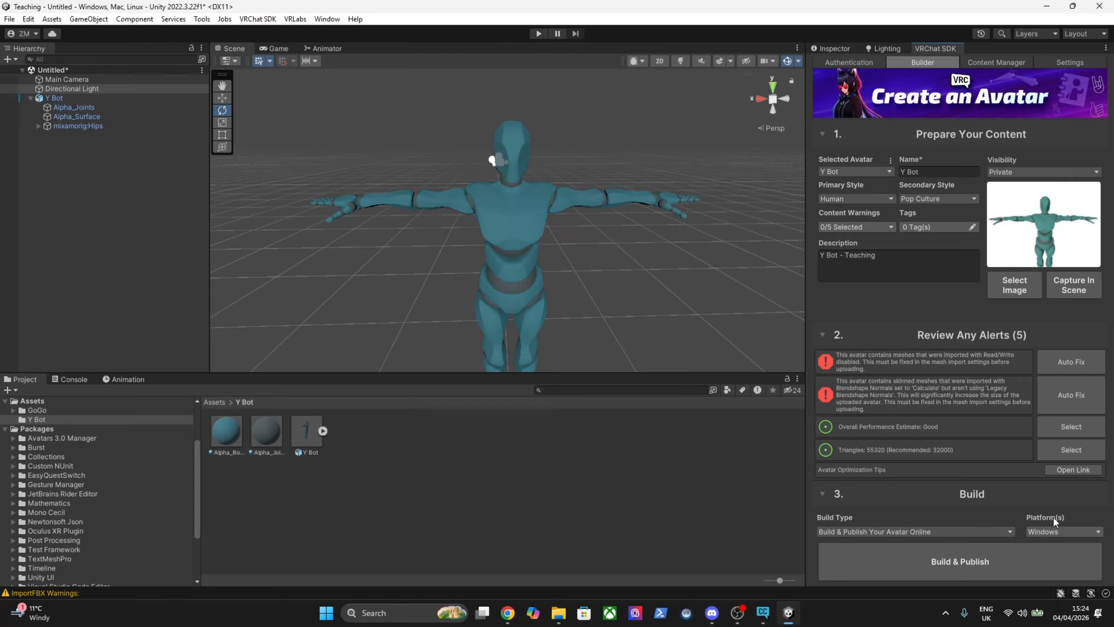
Step: Switch to Unity Hub and check the Unity 2022.3 LTS install's modules for Android, iOS and Windows build support
click(1066, 532)
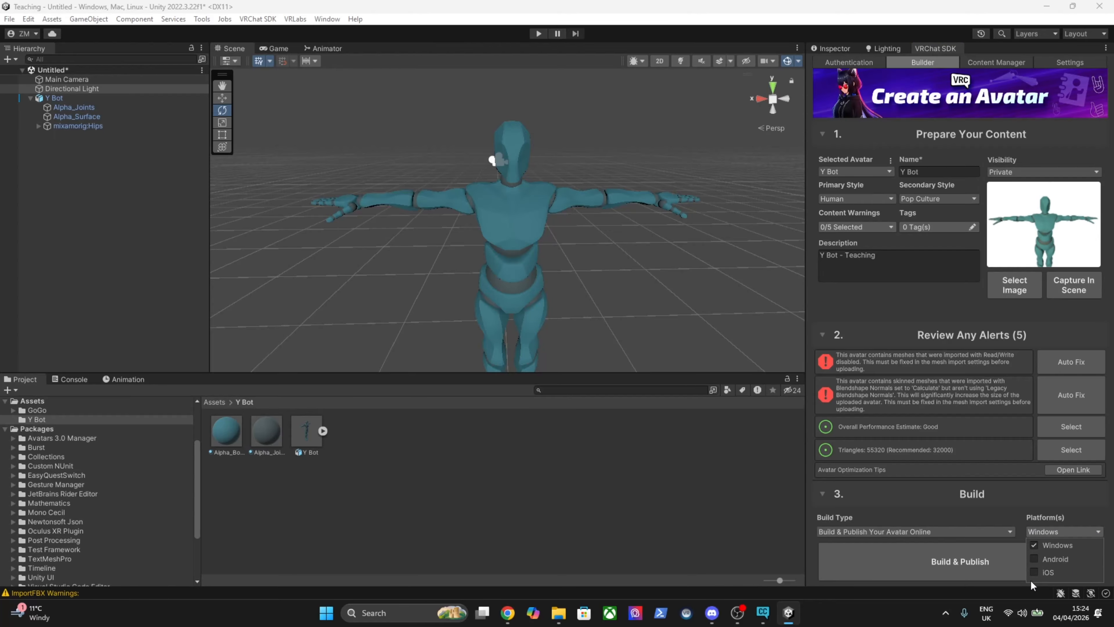
click(332, 611)
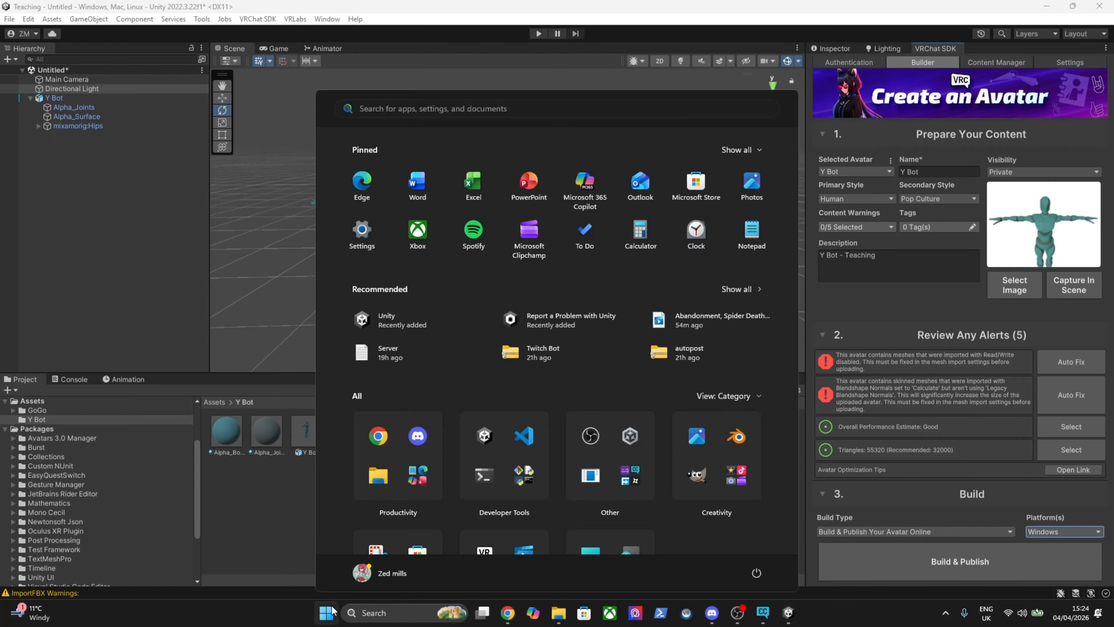
text(unity hub)
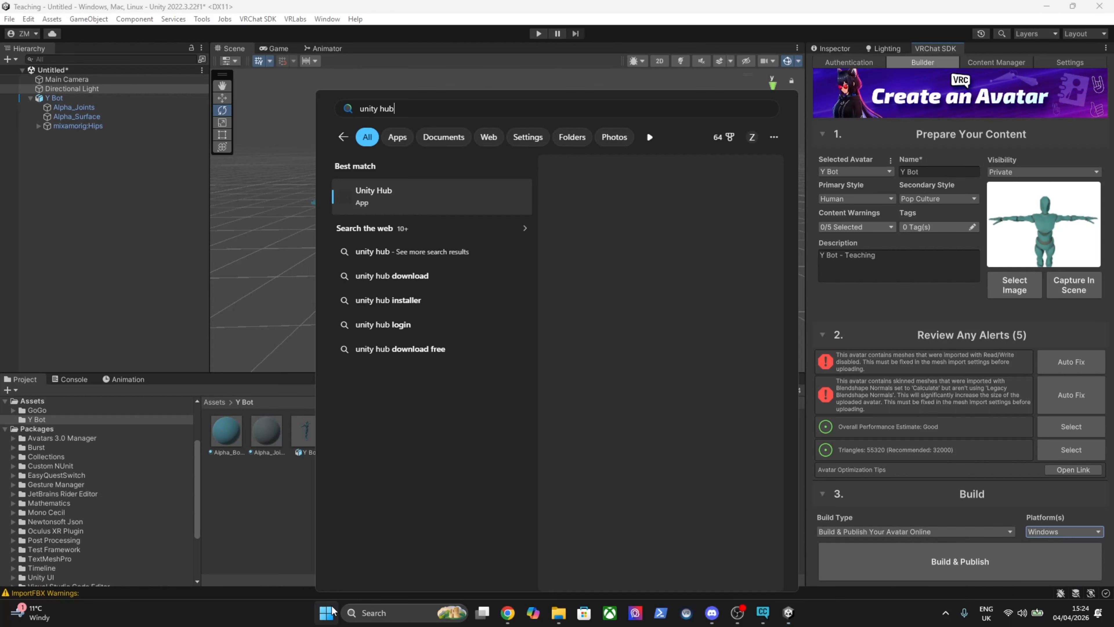
click(392, 202)
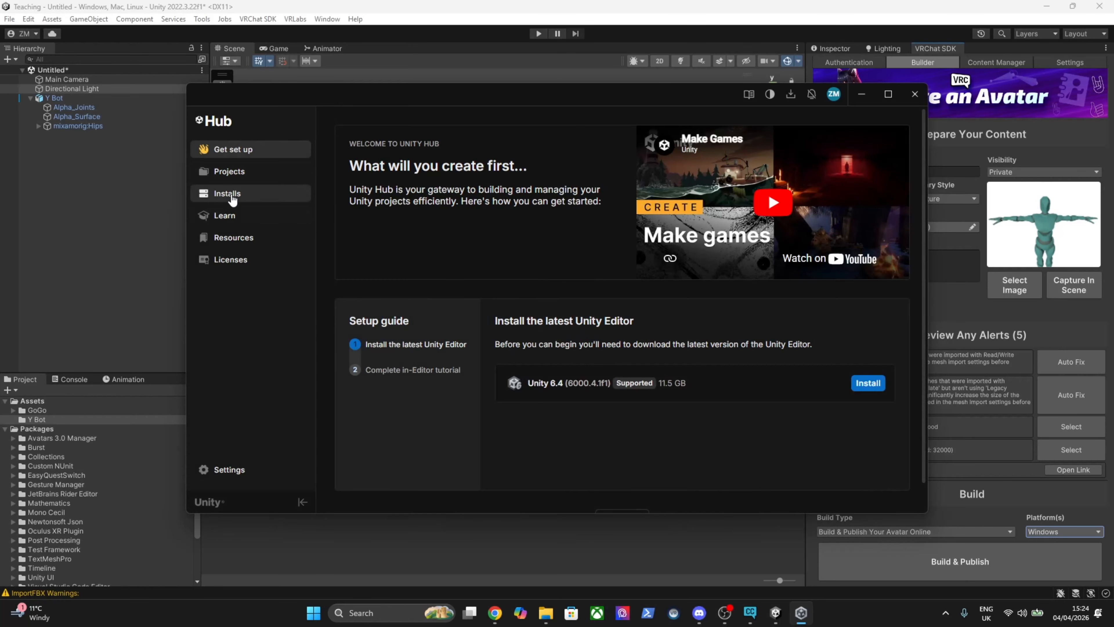
click(233, 195)
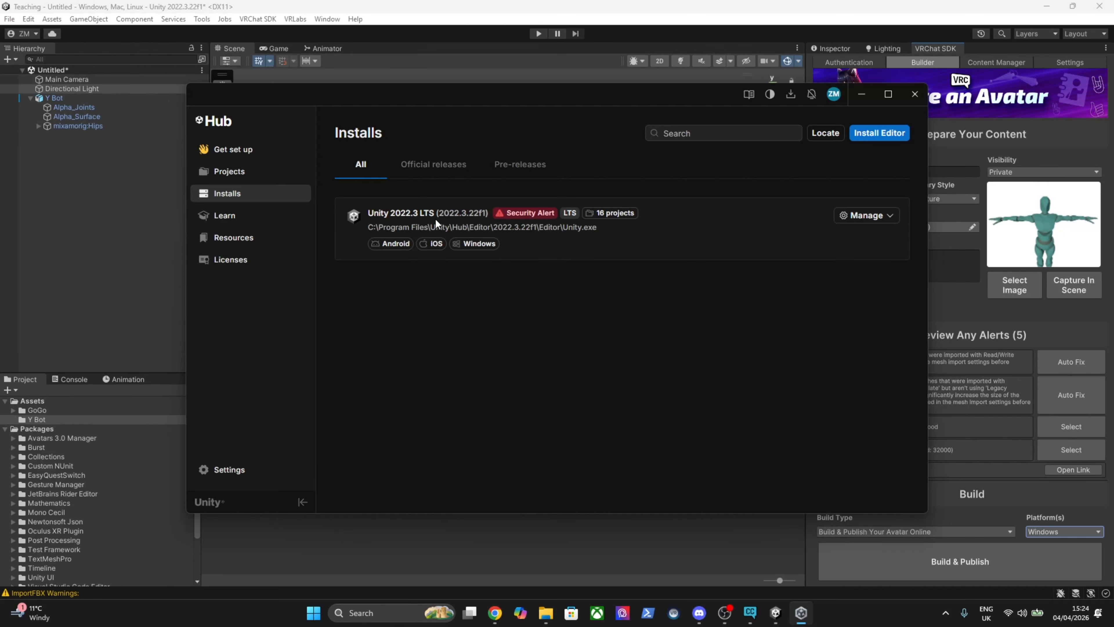
click(869, 217)
click(867, 244)
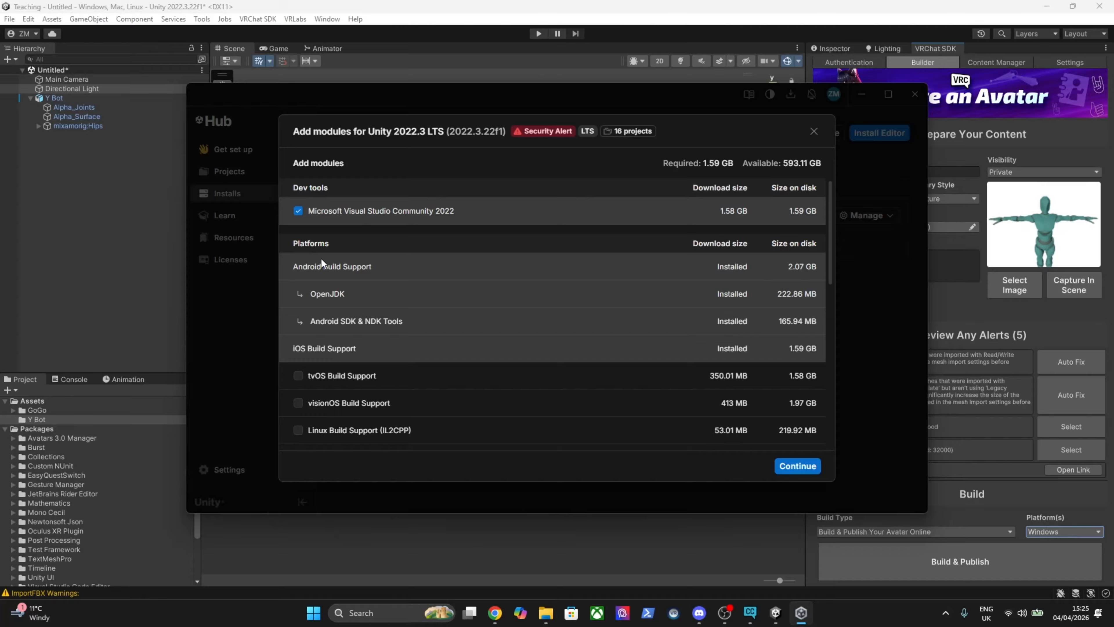
scroll(323, 262, down, 6)
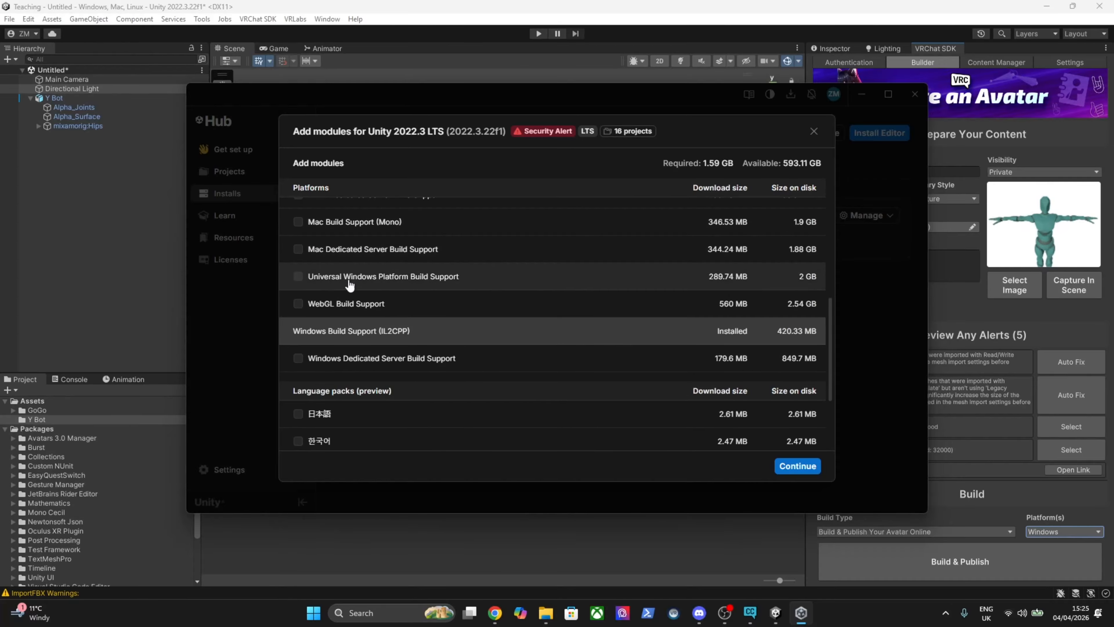
click(813, 131)
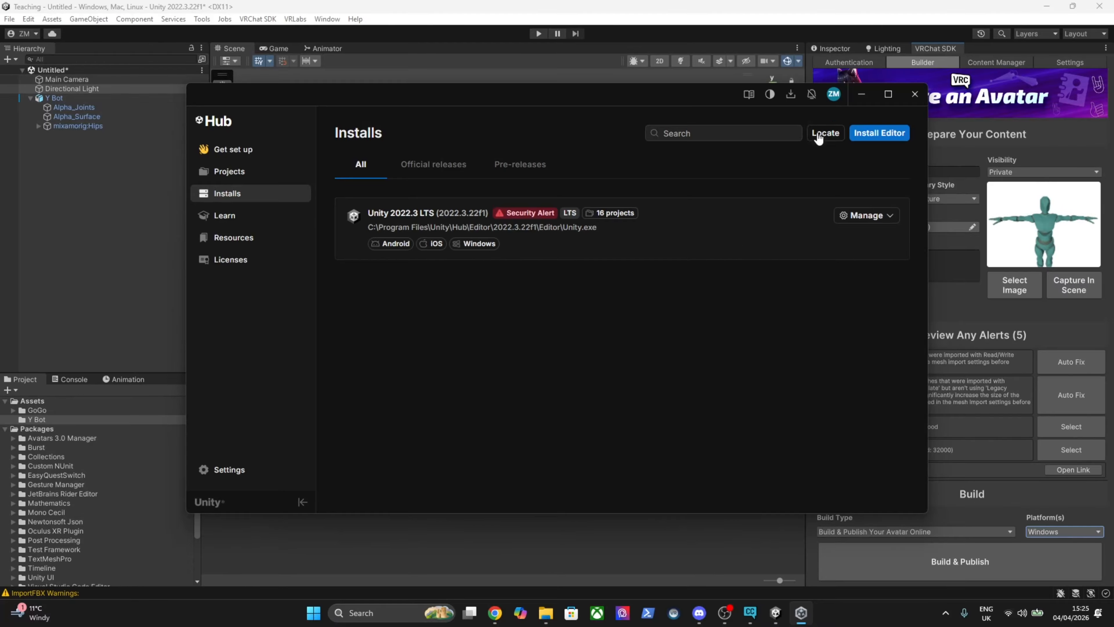
click(862, 95)
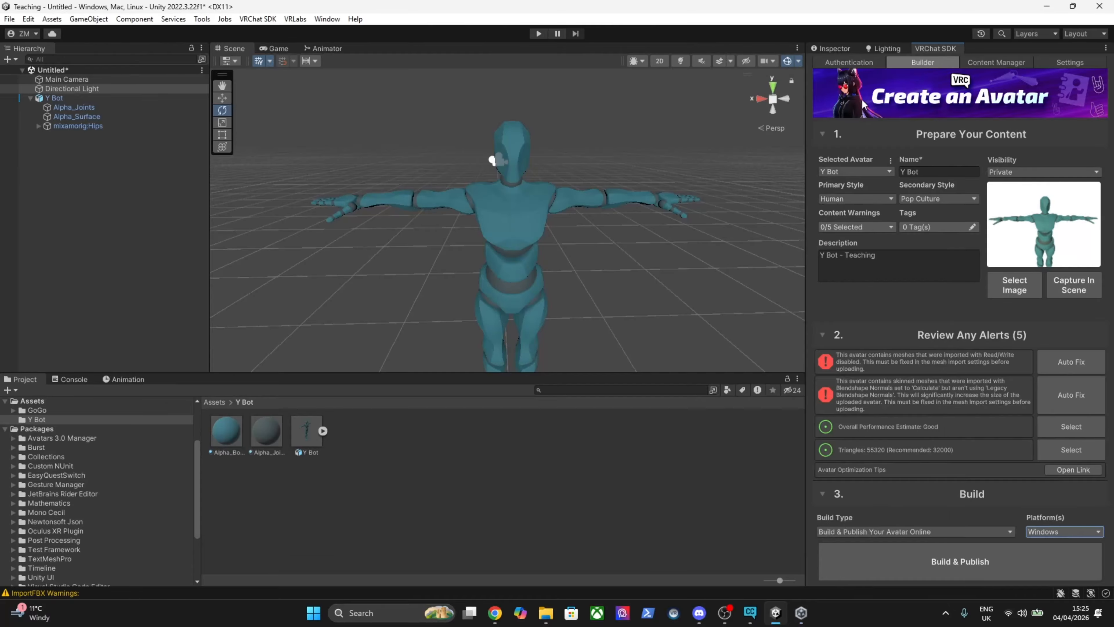
Step: Back in the Unity editor, add Android and iOS to Windows as build platforms for the avatar
click(1026, 530)
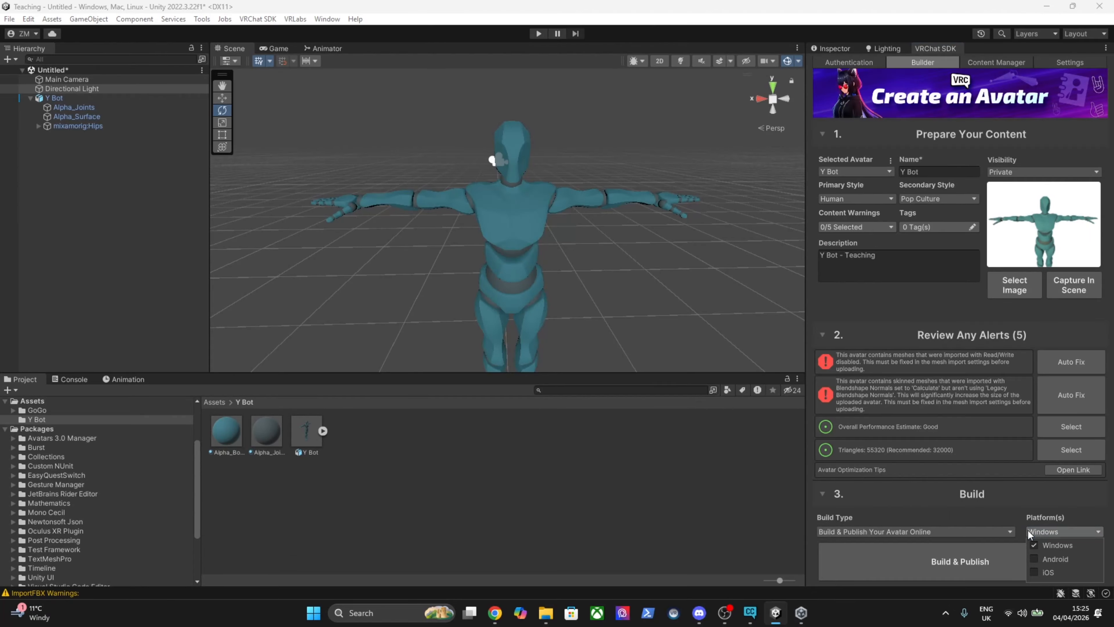
click(1035, 559)
click(1034, 571)
click(907, 518)
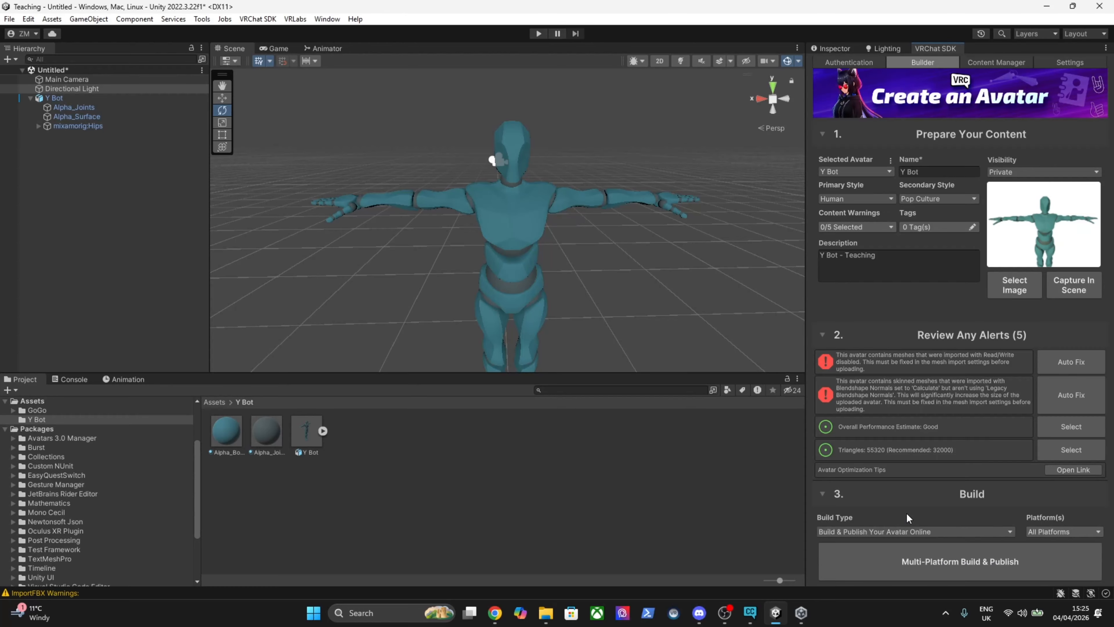